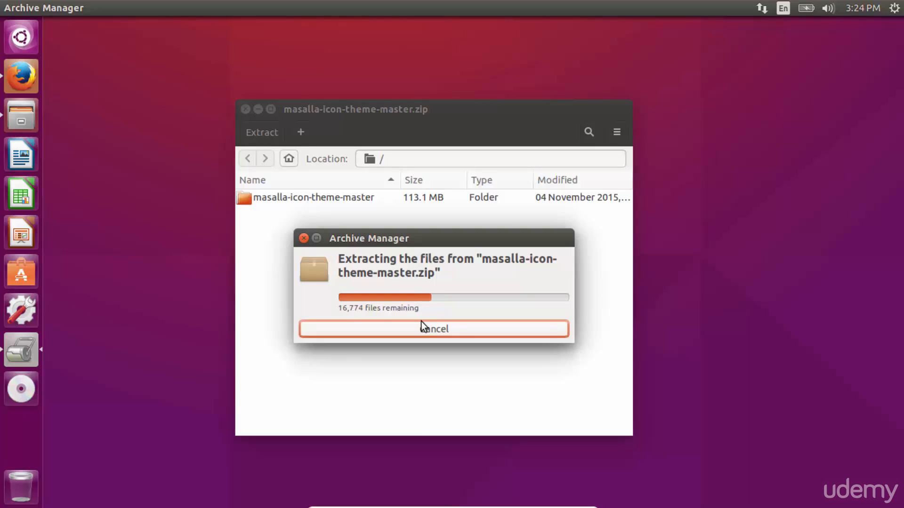
Open a terminal and install unity-tweak-tool with sudo apt-get install, entering the account password at the sudo password field
{"action": "key", "text": "ctrl+alt+t"}
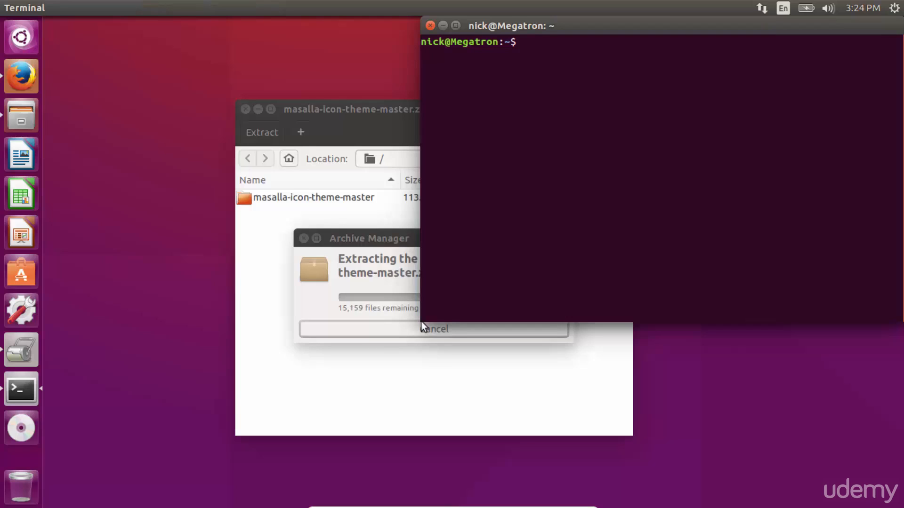
{"action": "type", "text": "sudo apt-get"}
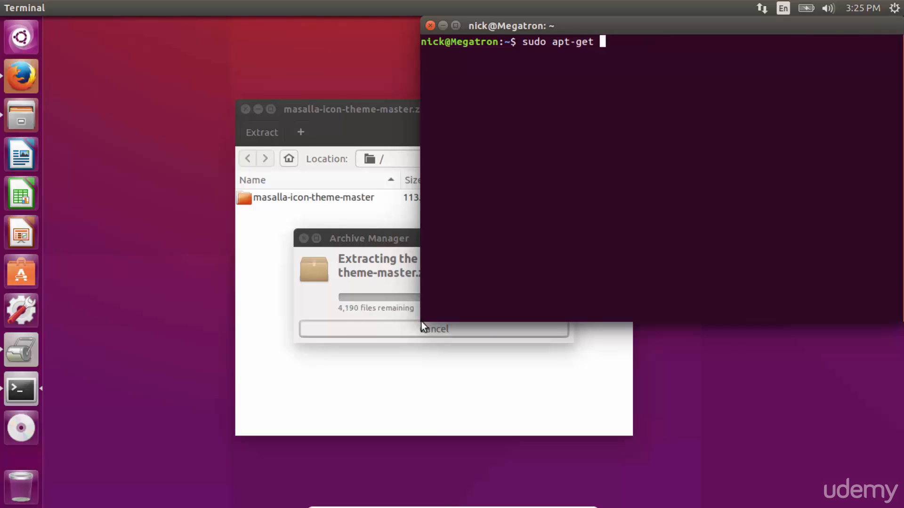
{"action": "type", "text": "install unity"}
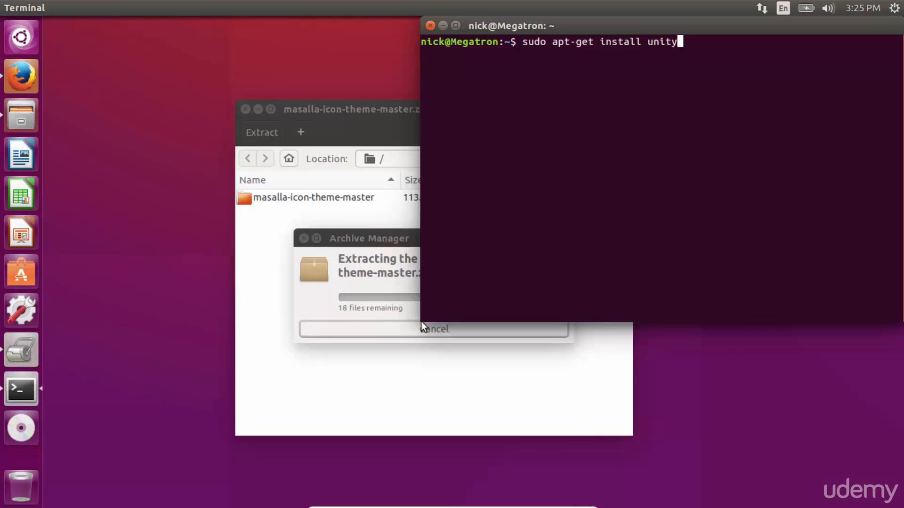
{"action": "type", "text": "-tweak0"}
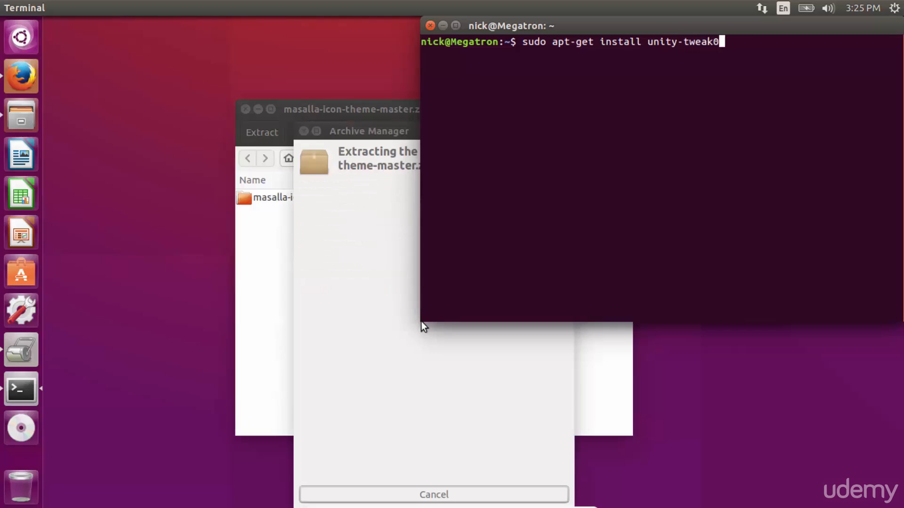
{"action": "key", "text": "BackSpace"}
{"action": "type", "text": "-tool"}
{"action": "key", "text": "Return"}
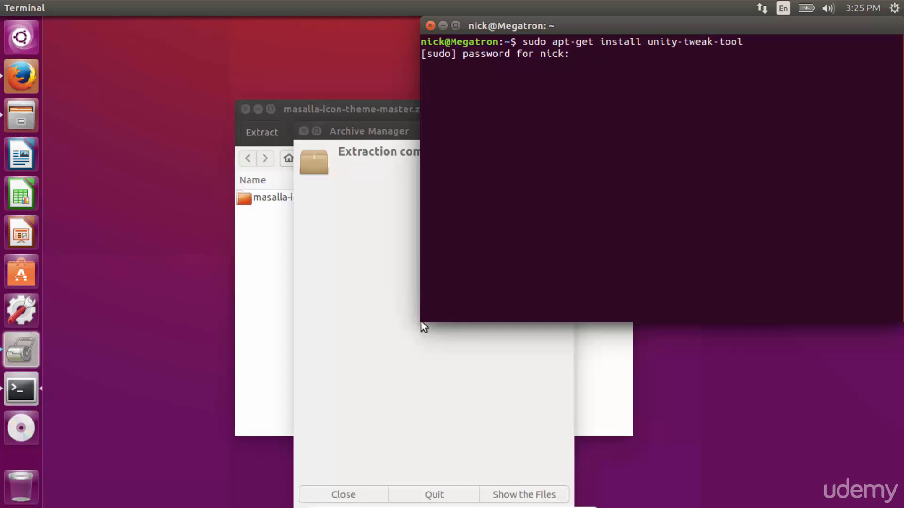
{"action": "key", "text": "Return"}
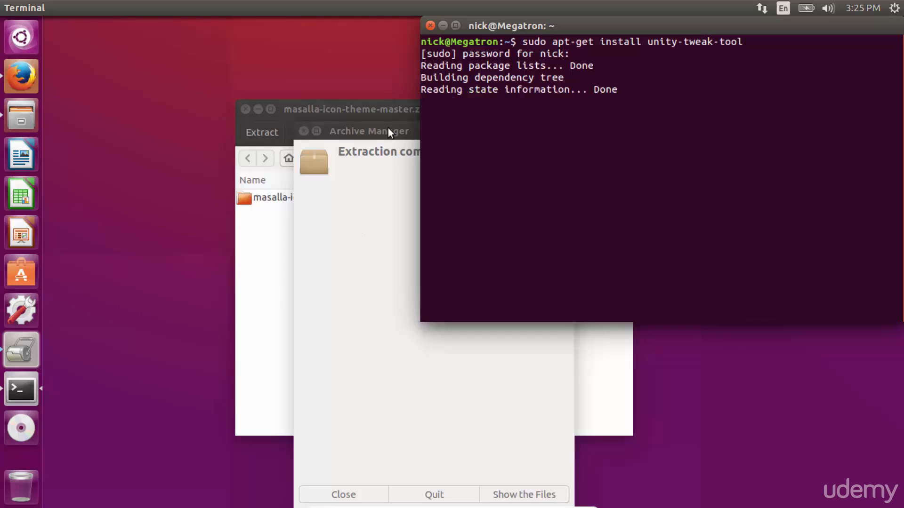
Bring the extraction dialog into full view and quit Archive Manager
{"action": "left_click", "coordinate": [370, 136]}
{"action": "left_click_drag", "start_coordinate": [370, 136], "coordinate": [276, 89]}
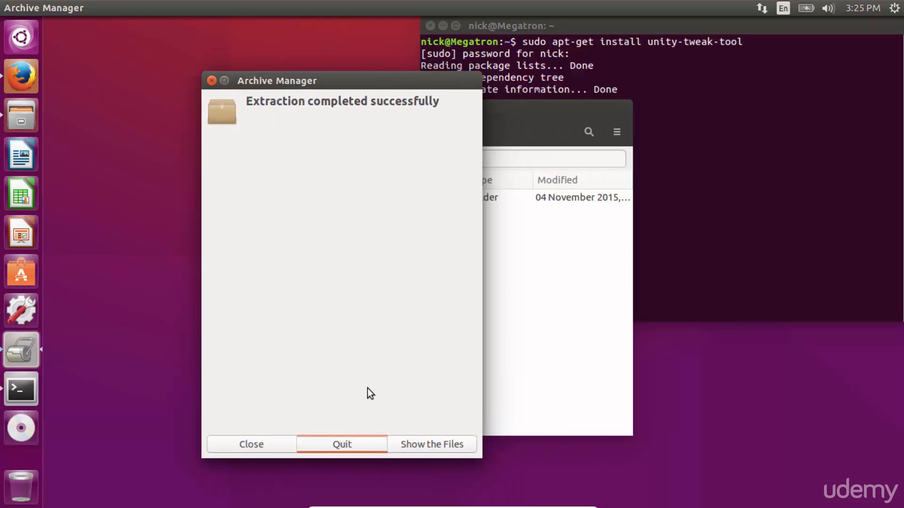
{"action": "key", "text": "Return"}
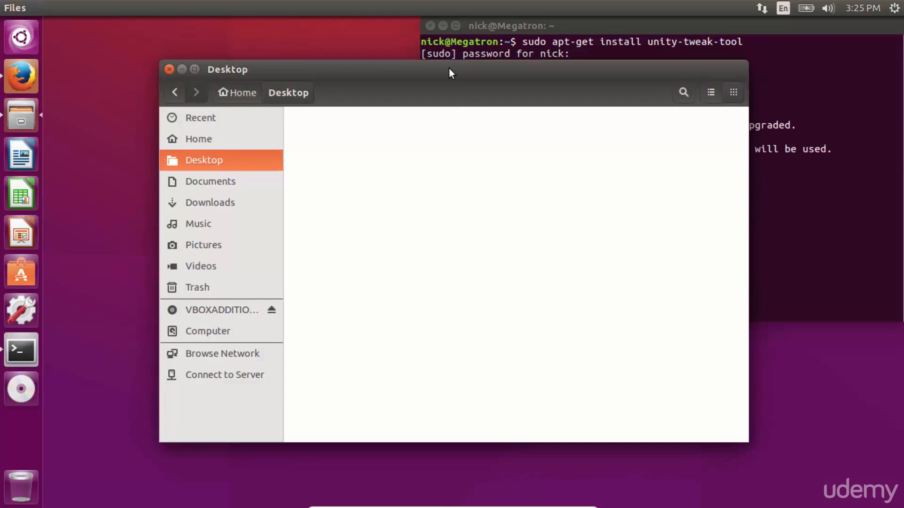
Open the candra-theme-3.18-4_10152015 folder inside the Home folder's Downloads
{"action": "left_click_drag", "start_coordinate": [450, 73], "coordinate": [433, 75]}
{"action": "left_click", "coordinate": [193, 149]}
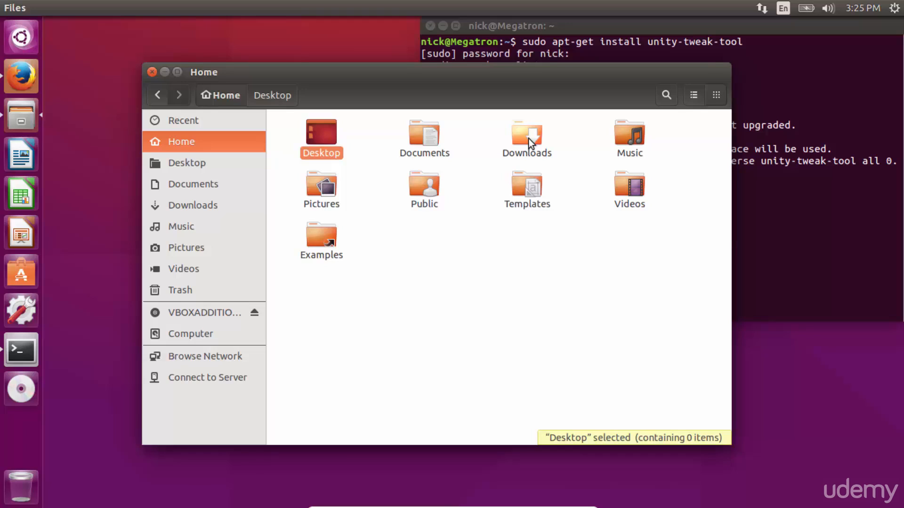
{"action": "double_click", "coordinate": [528, 138]}
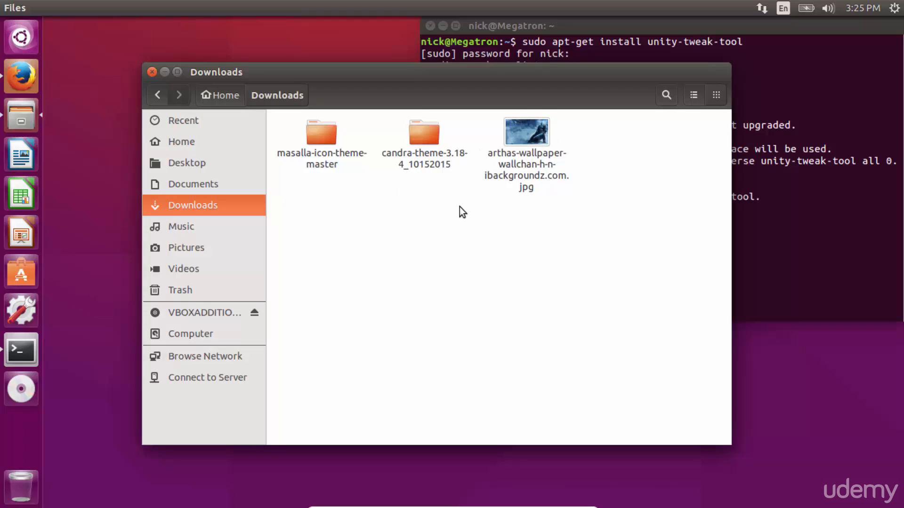
{"action": "left_click", "coordinate": [316, 153]}
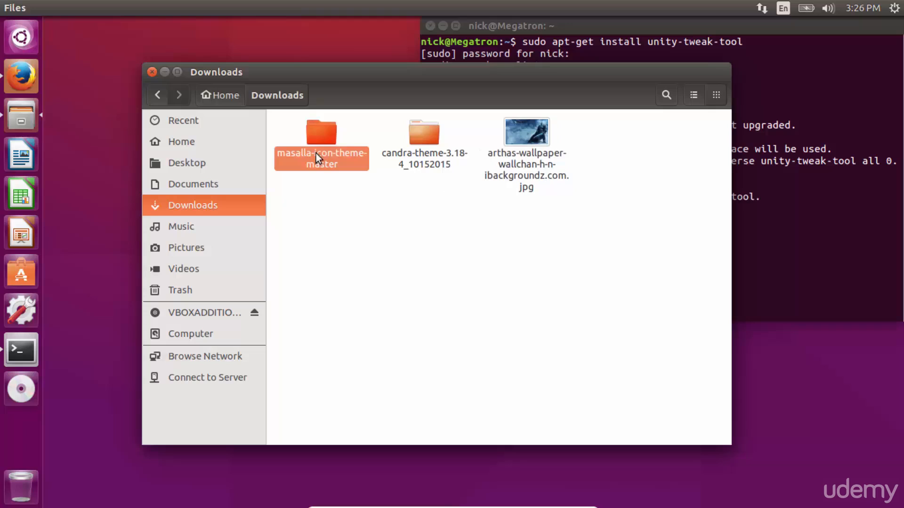
{"action": "left_click", "coordinate": [425, 165]}
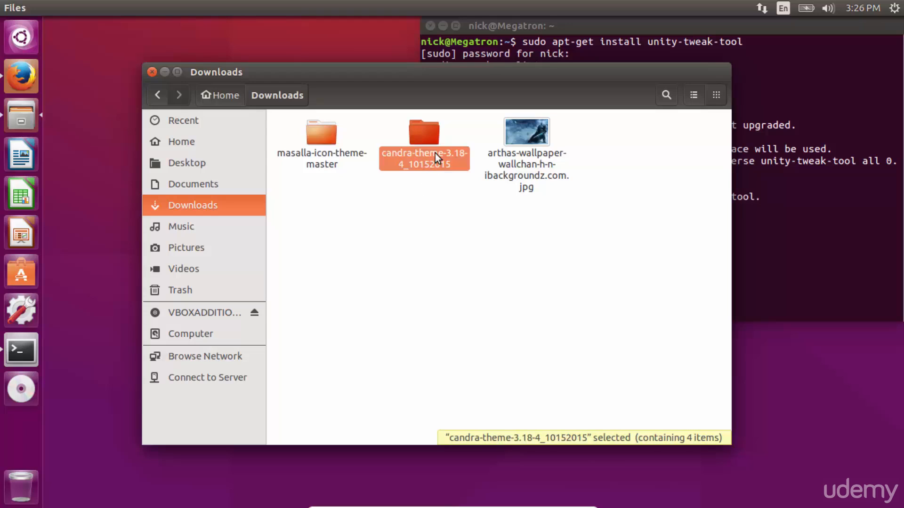
{"action": "double_click", "coordinate": [437, 148]}
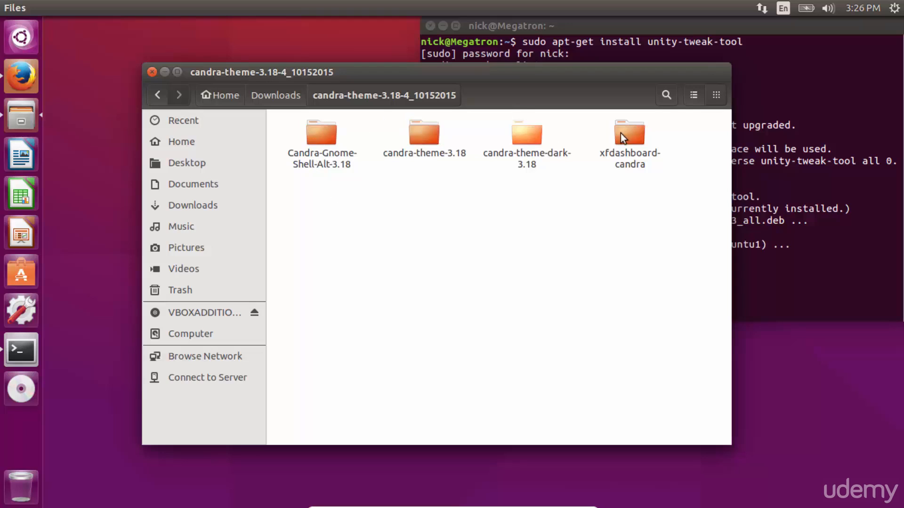
Copy all four folders of the Candra theme and open a second file manager tab
{"action": "left_click", "coordinate": [431, 132]}
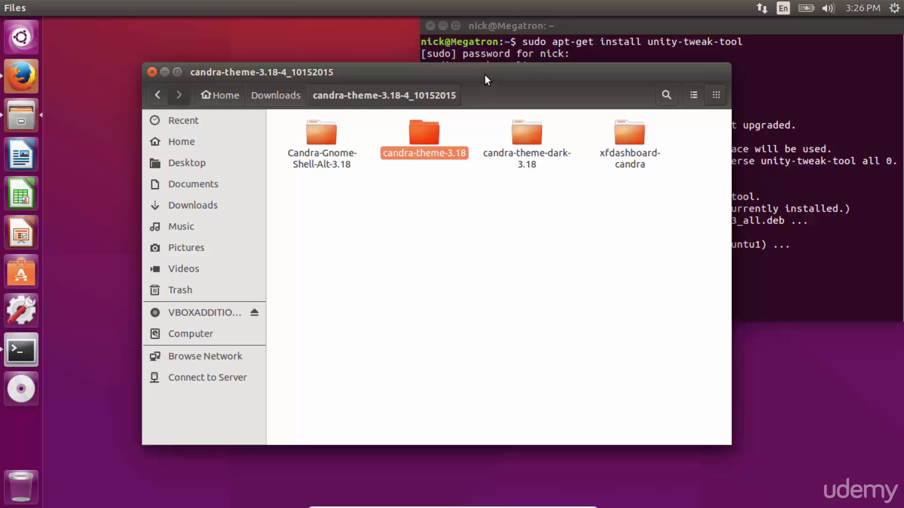
{"action": "left_click_drag", "start_coordinate": [484, 75], "coordinate": [428, 77]}
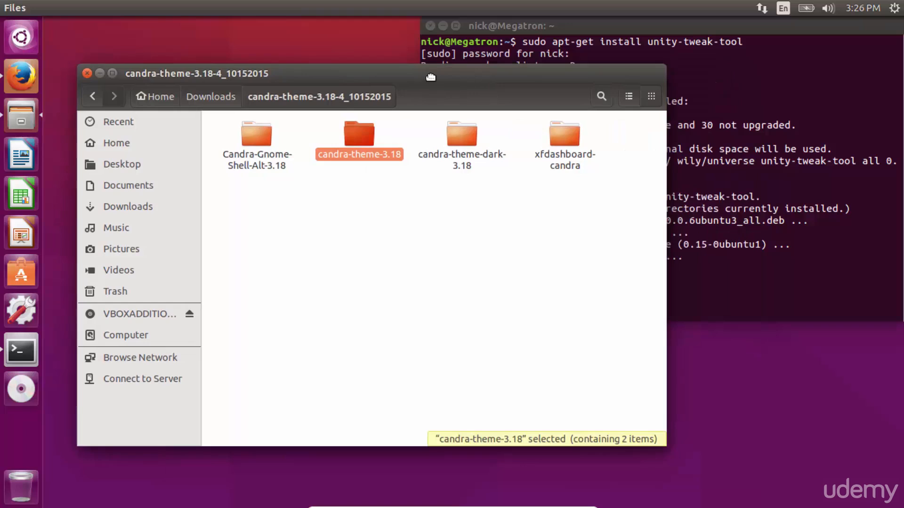
{"action": "left_click_drag", "start_coordinate": [574, 198], "coordinate": [247, 151]}
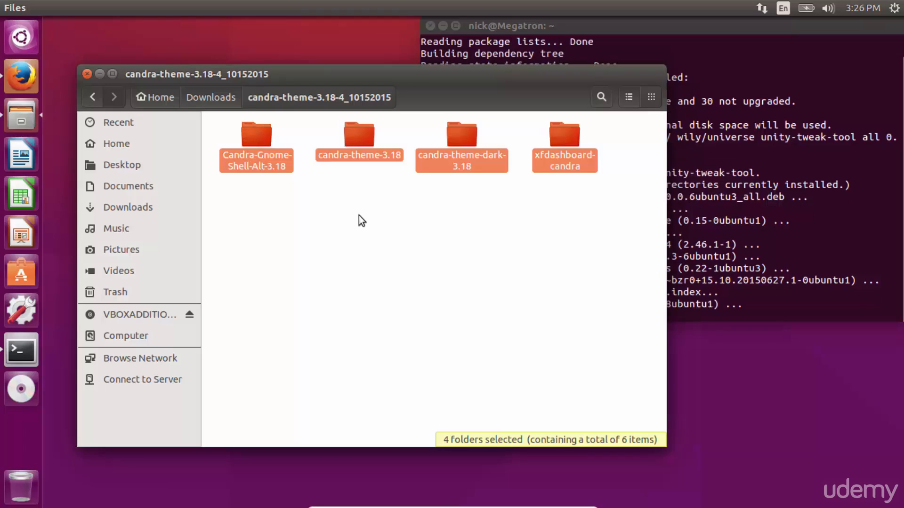
{"action": "key", "text": "Return"}
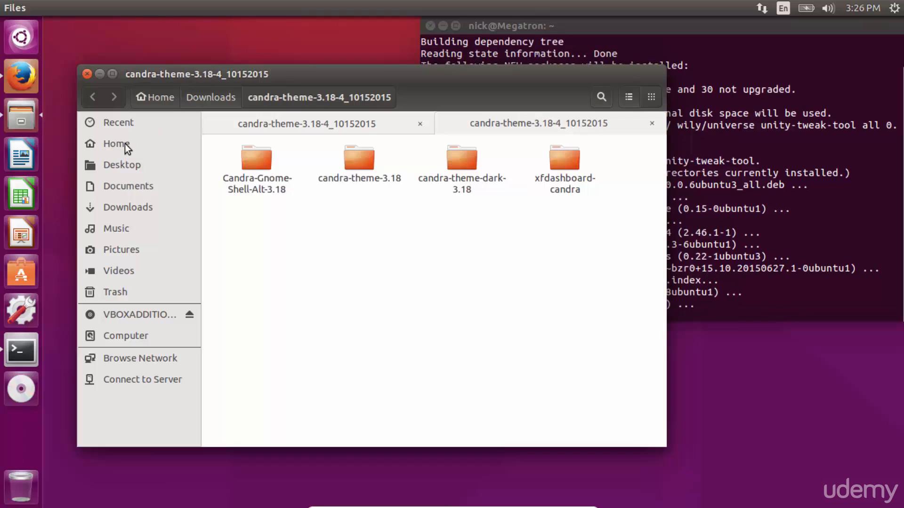
Go to the Home folder in the new tab and show its hidden files
{"action": "left_click", "coordinate": [125, 143]}
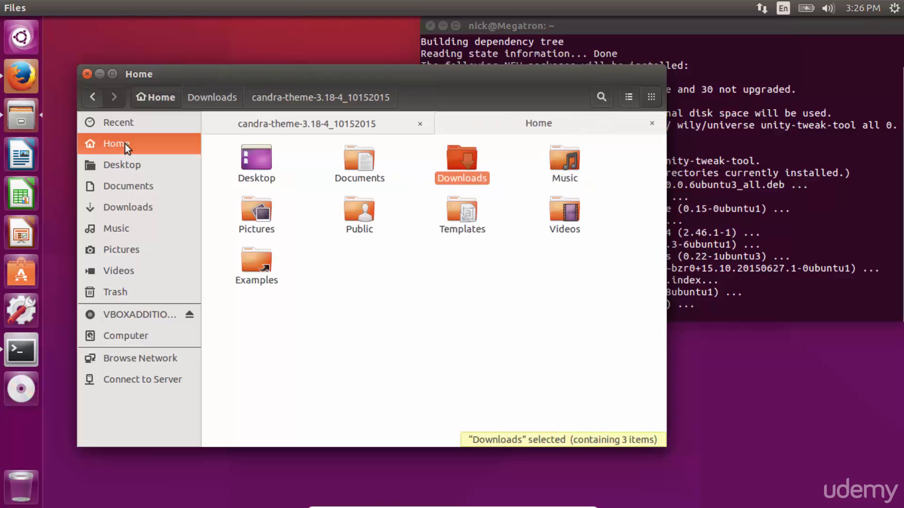
{"action": "left_click", "coordinate": [363, 313]}
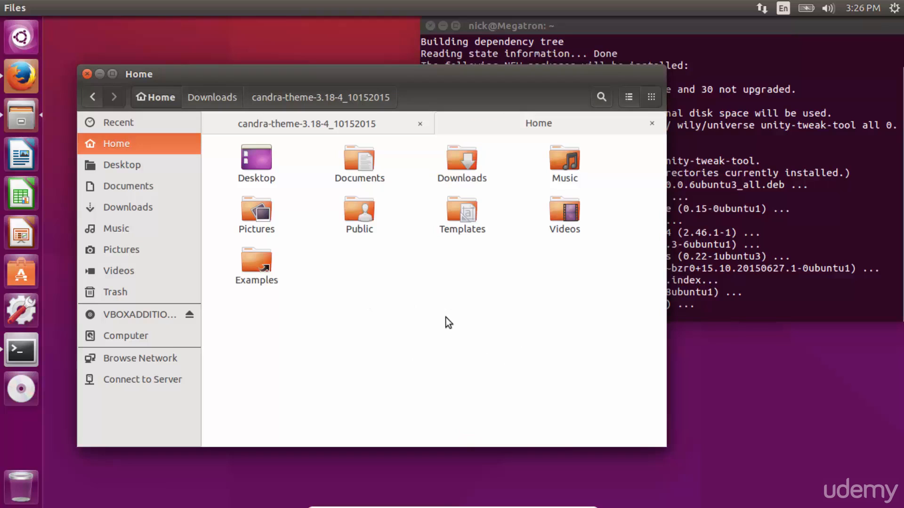
{"action": "key", "text": "ctrl+h"}
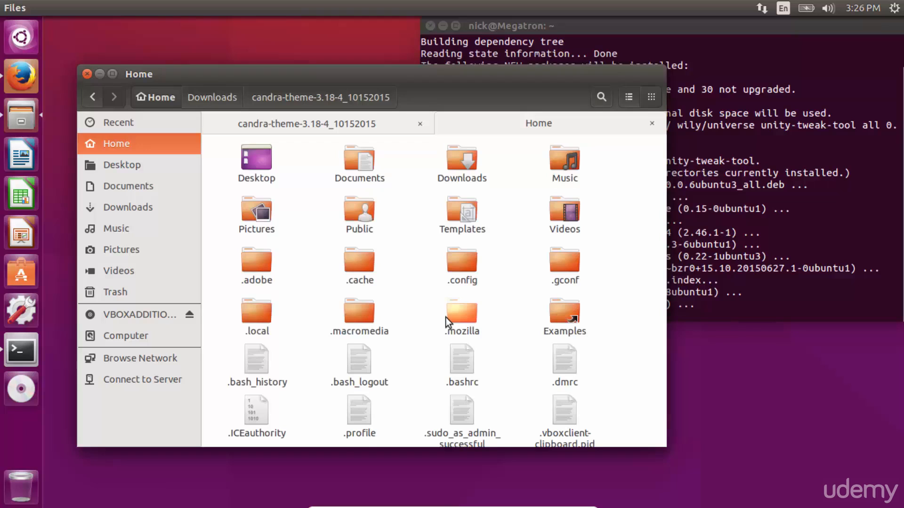
{"action": "scroll", "coordinate": [445, 317], "scroll_direction": "down", "scroll_amount": 3}
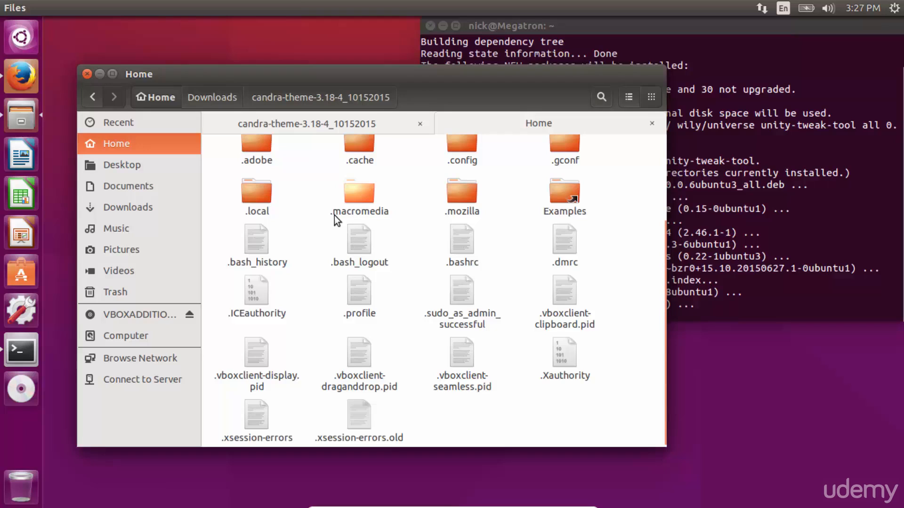
{"action": "scroll", "coordinate": [426, 273], "scroll_direction": "up", "scroll_amount": 1}
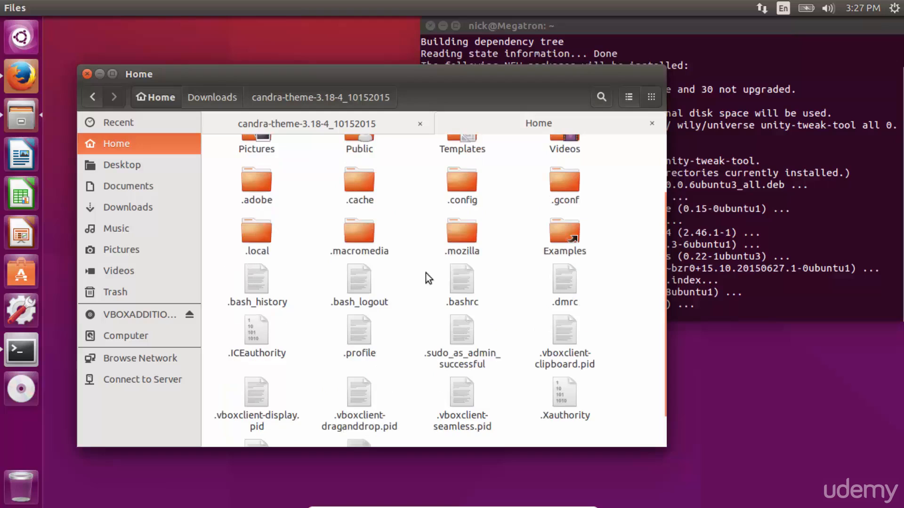
Create a folder named .themes in Home and paste the four copied Candra theme folders into it
{"action": "right_click", "coordinate": [601, 243]}
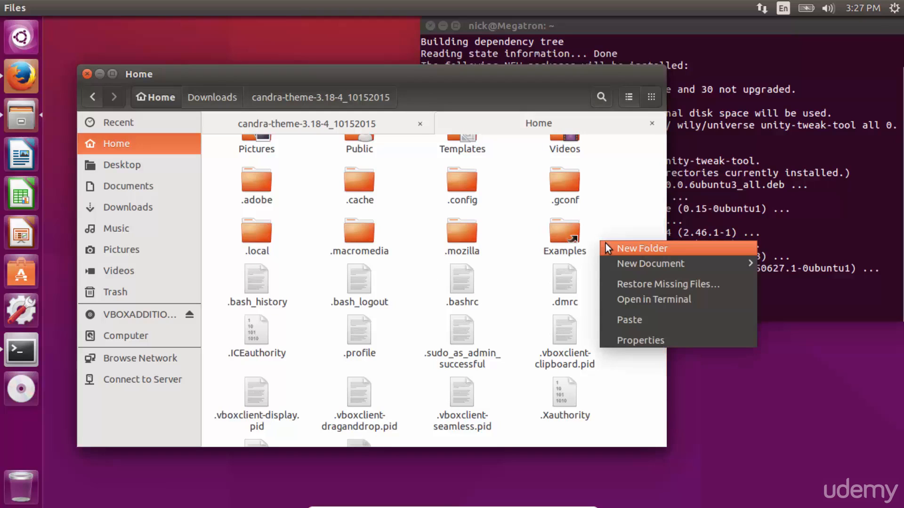
{"action": "left_click", "coordinate": [616, 247]}
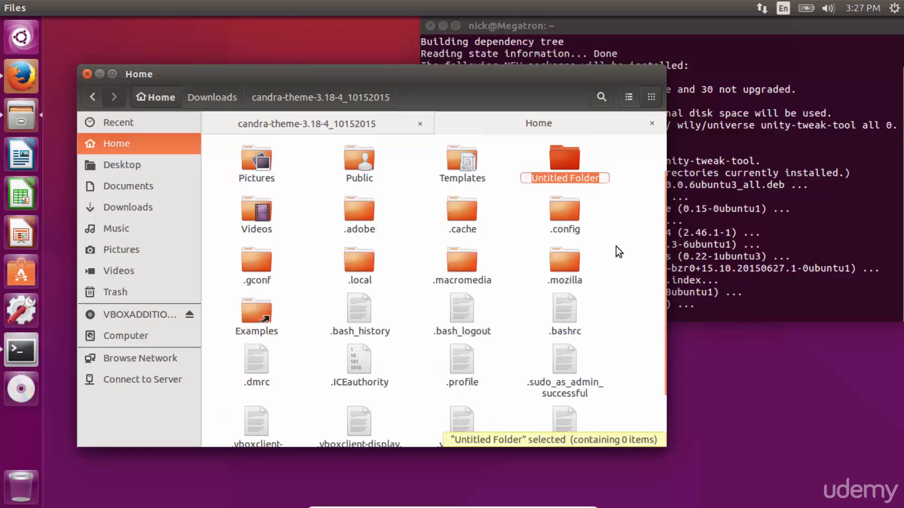
{"action": "type", "text": ".themes"}
{"action": "key", "text": "Return"}
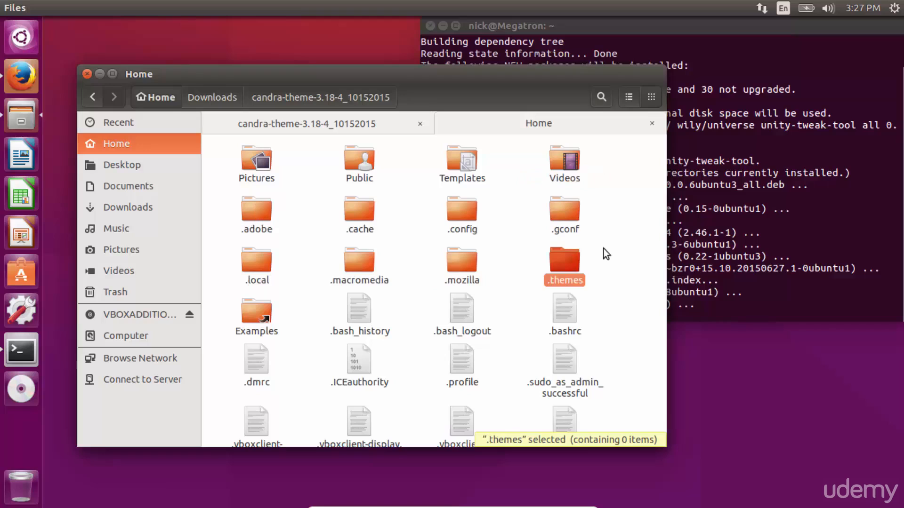
{"action": "double_click", "coordinate": [564, 260]}
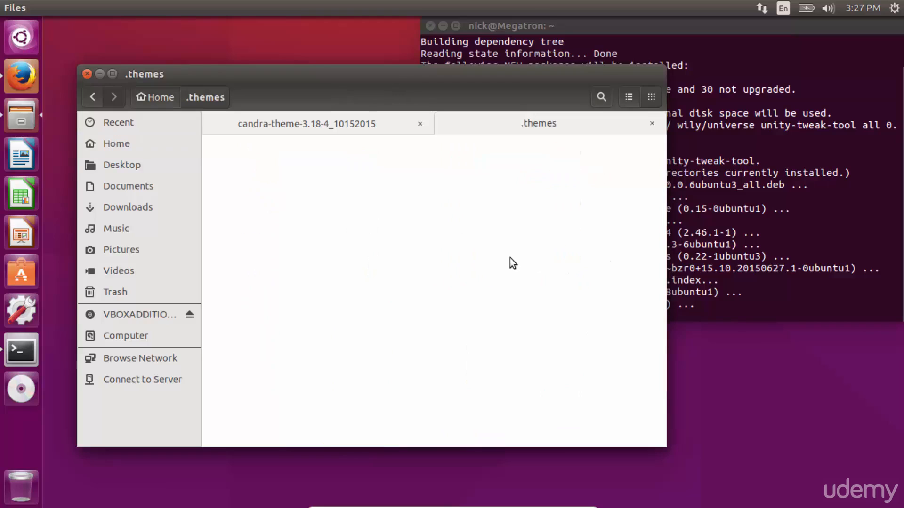
{"action": "key", "text": "ctrl+v"}
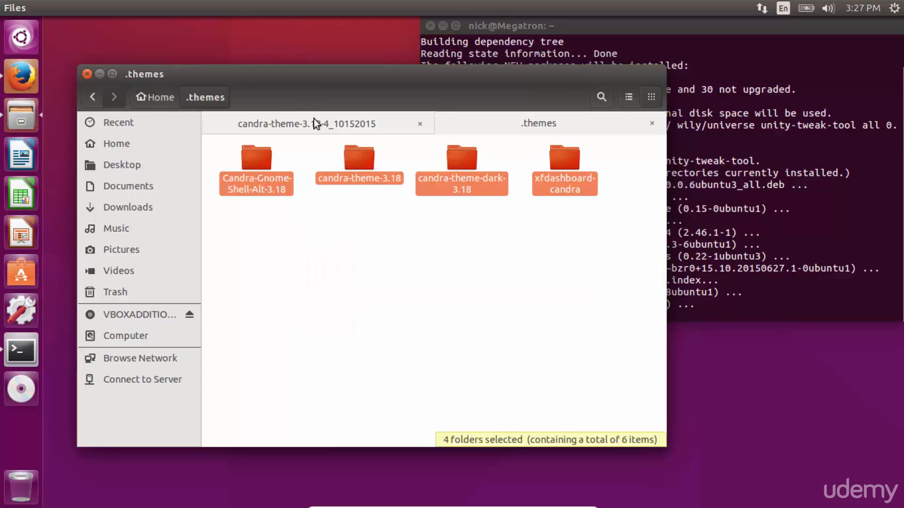
Examine the contents of the masalla-icon-theme-master folder in Downloads and return to the Downloads folder
{"action": "left_click", "coordinate": [292, 122]}
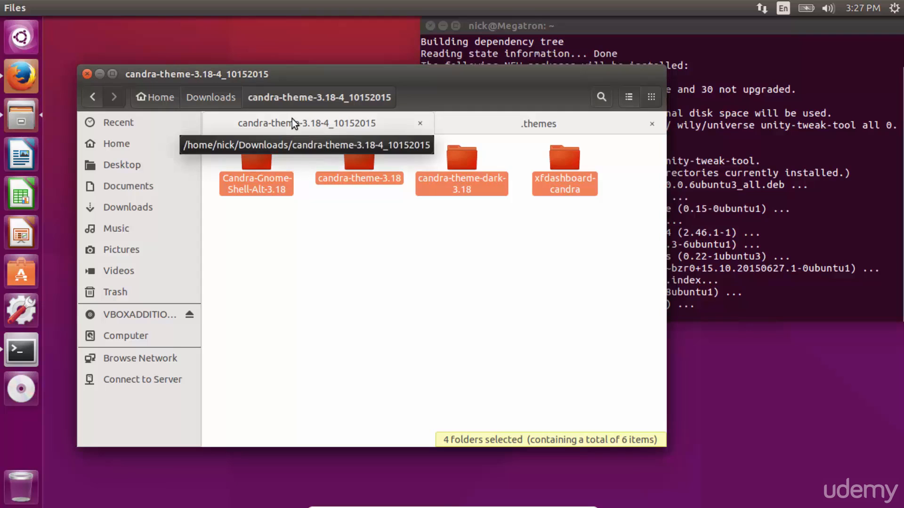
{"action": "left_click", "coordinate": [215, 96]}
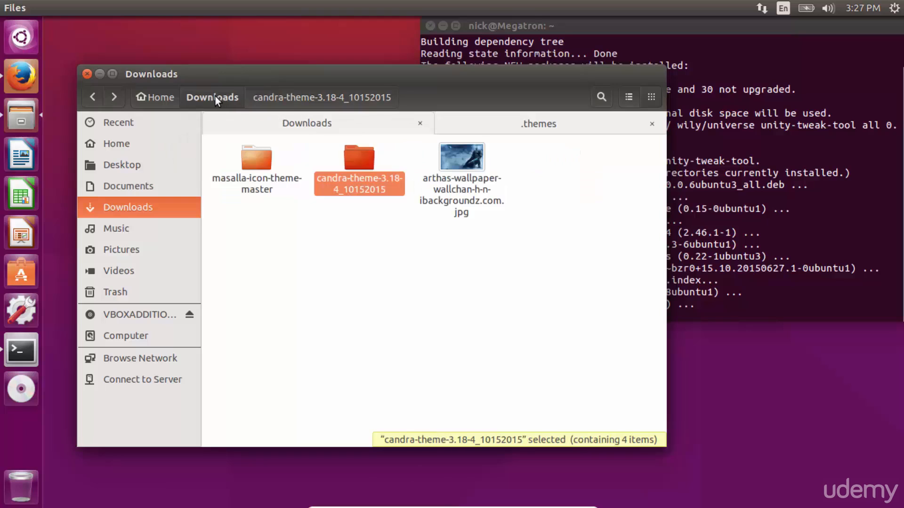
{"action": "left_click", "coordinate": [267, 188]}
{"action": "double_click", "coordinate": [267, 188]}
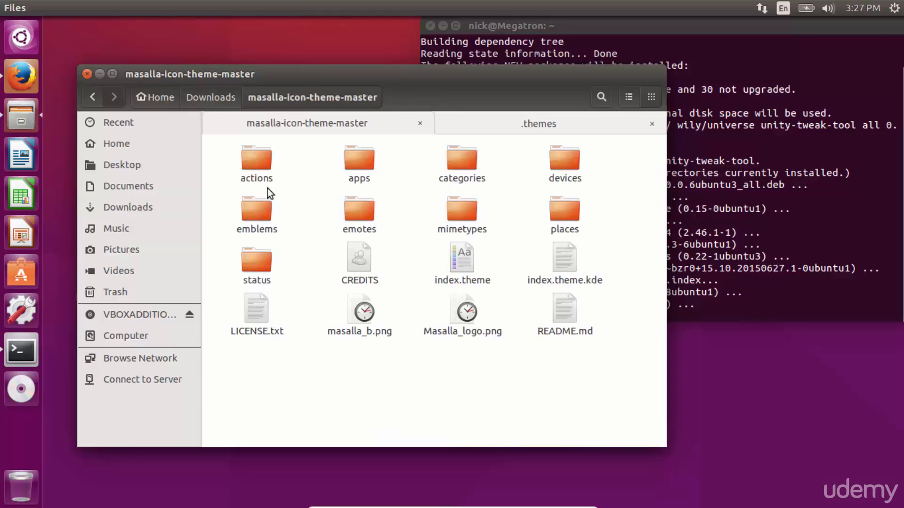
{"action": "left_click", "coordinate": [225, 95]}
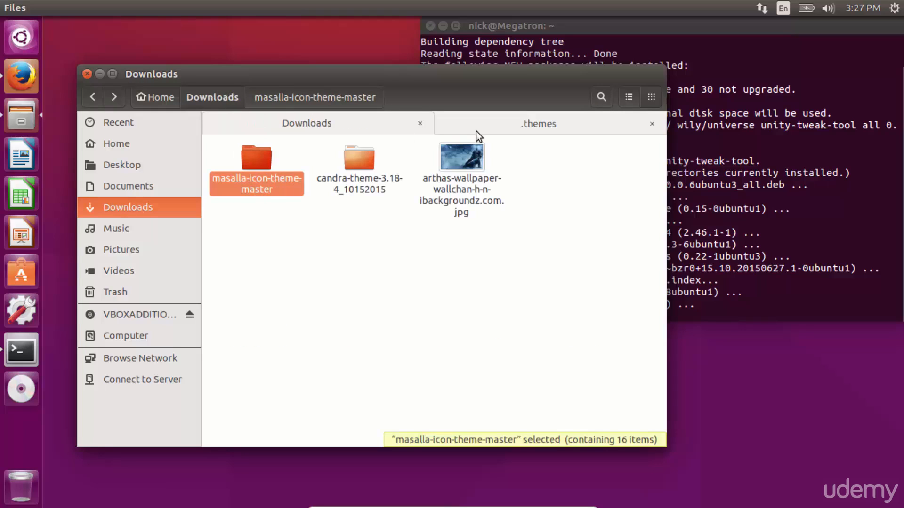
Create a folder named .icons in Home and paste the copied masalla-icon-theme-master folder into it
{"action": "left_click", "coordinate": [497, 121]}
{"action": "left_click", "coordinate": [151, 96]}
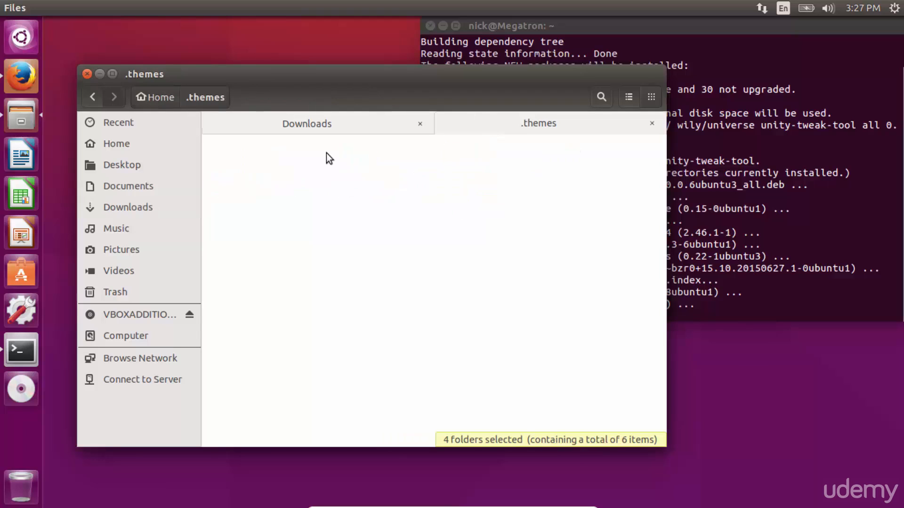
{"action": "right_click", "coordinate": [610, 284]}
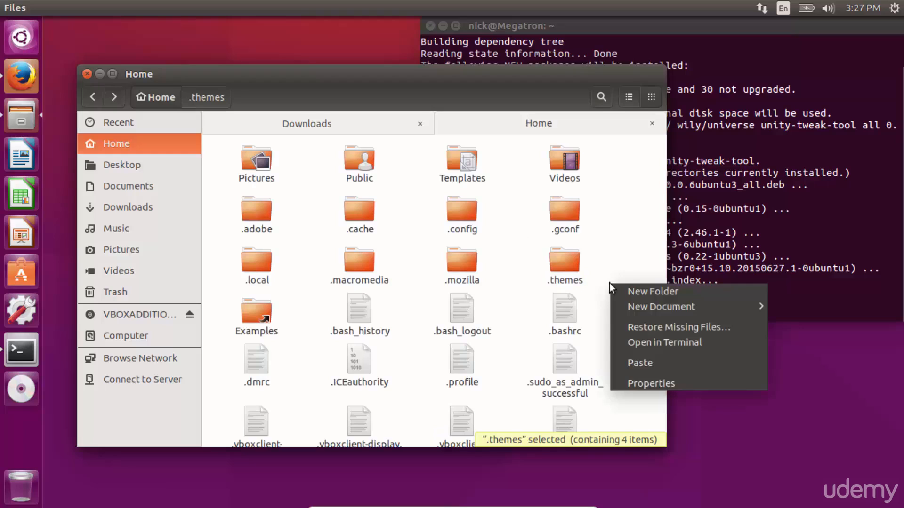
{"action": "left_click", "coordinate": [621, 289]}
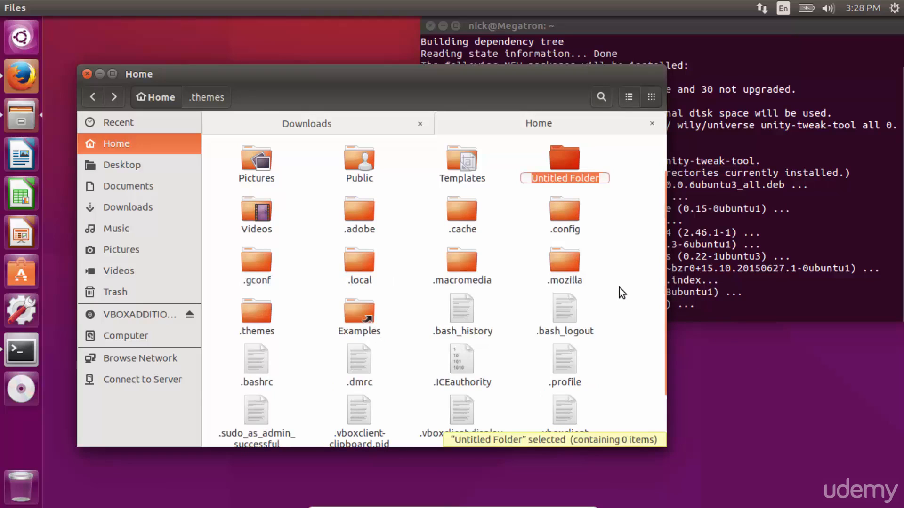
{"action": "type", "text": "."}
{"action": "type", "text": "s"}
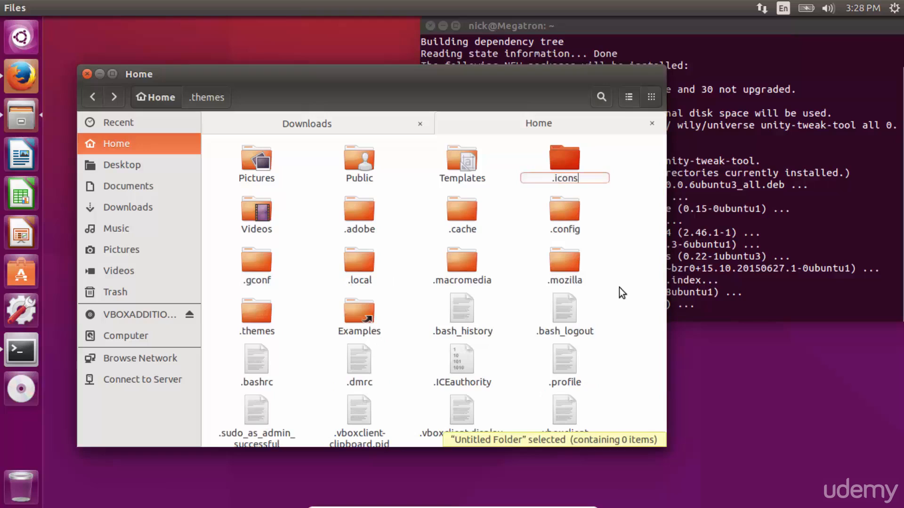
{"action": "key", "text": "Escape"}
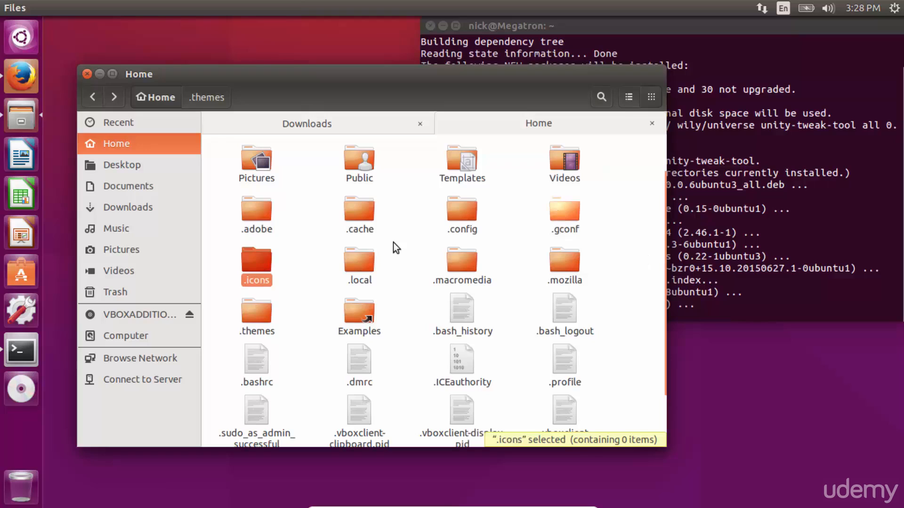
{"action": "double_click", "coordinate": [263, 264]}
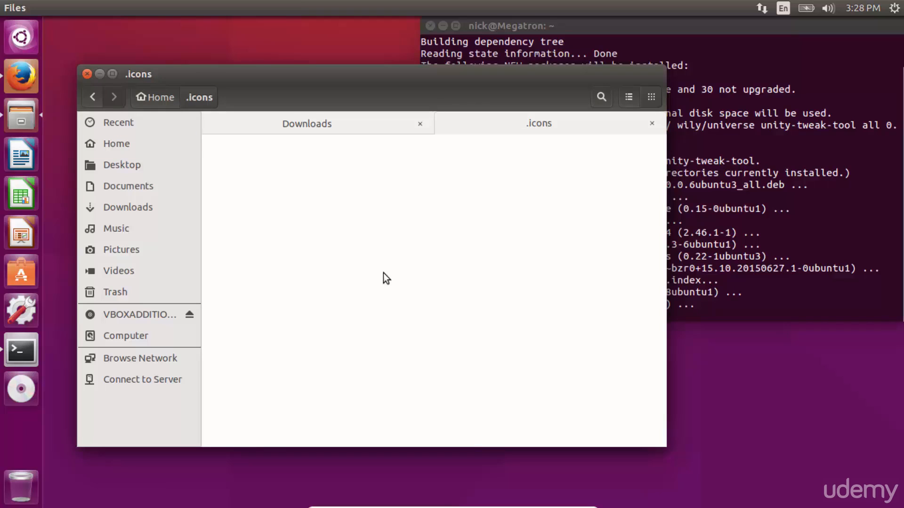
{"action": "key", "text": "ctrl+v"}
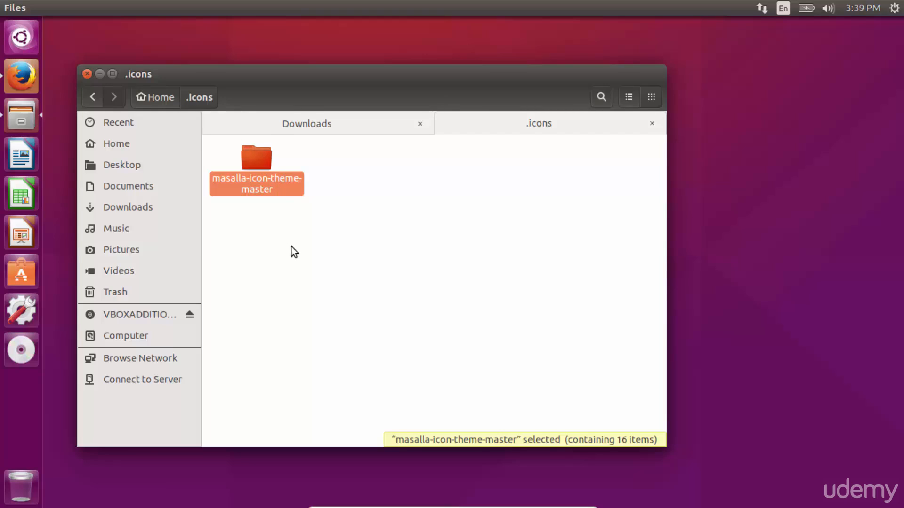
Search the Dash for "tweak", look through all installed applications for Unity Tweak Tool, and close the Dash
{"action": "key", "text": "super"}
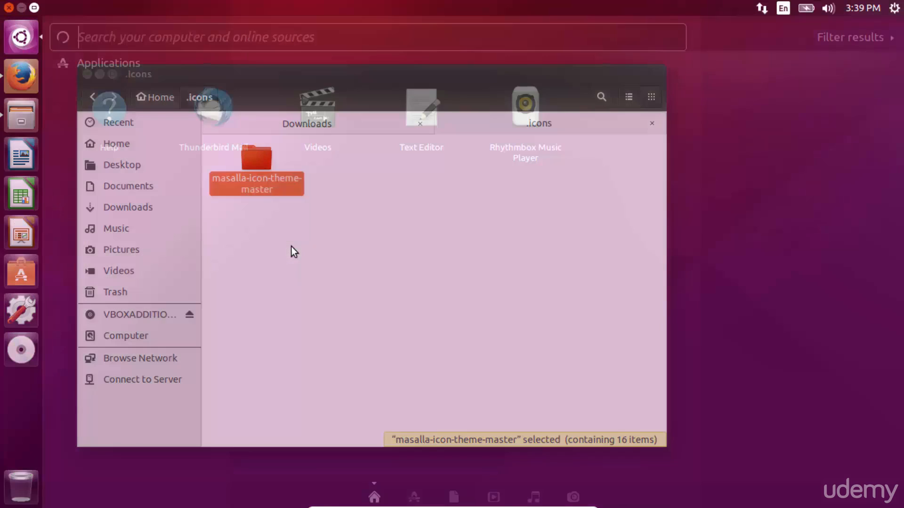
{"action": "type", "text": "tweak"}
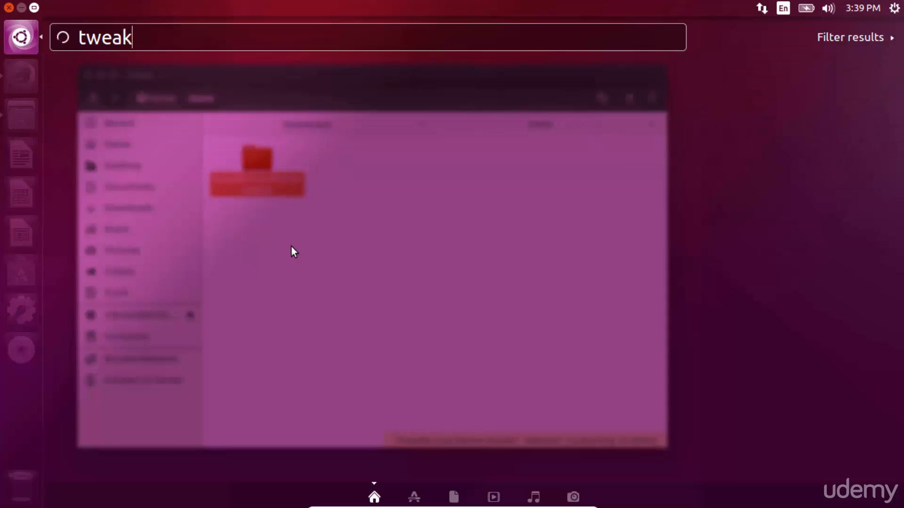
{"action": "left_click", "coordinate": [414, 493]}
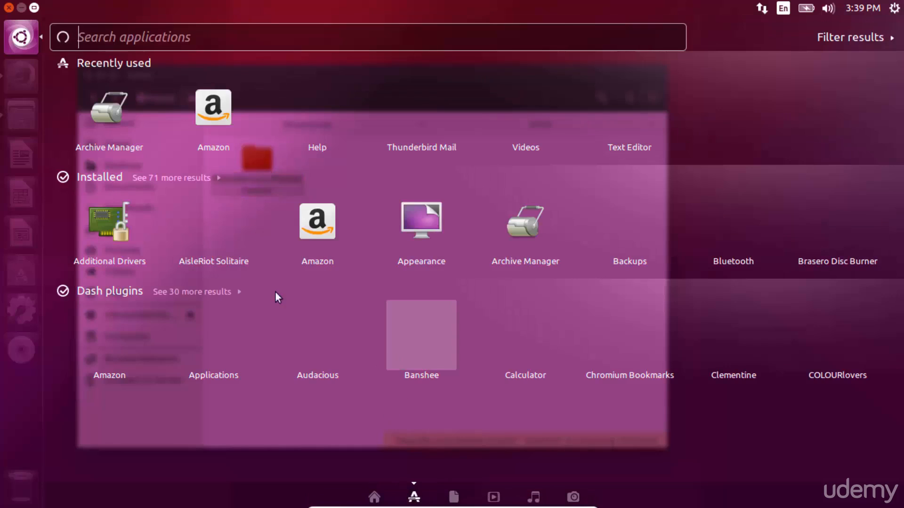
{"action": "left_click", "coordinate": [177, 177]}
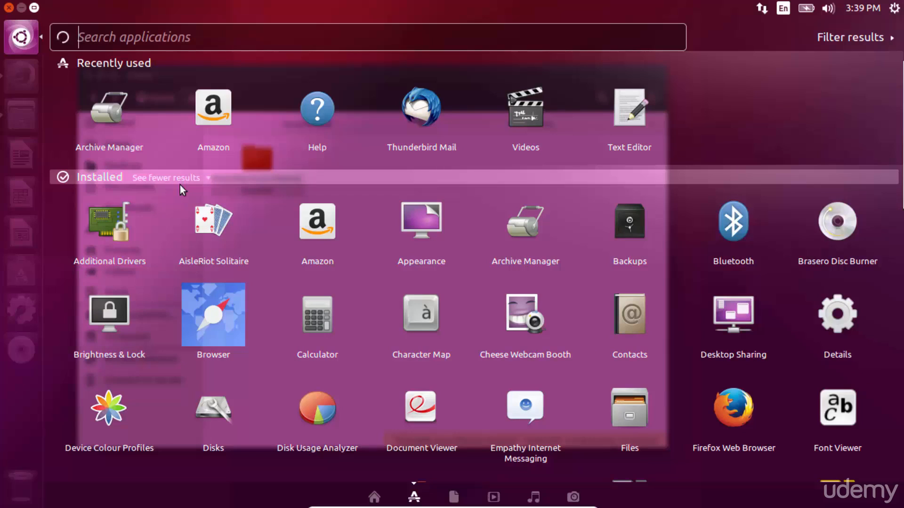
{"action": "left_click", "coordinate": [191, 179]}
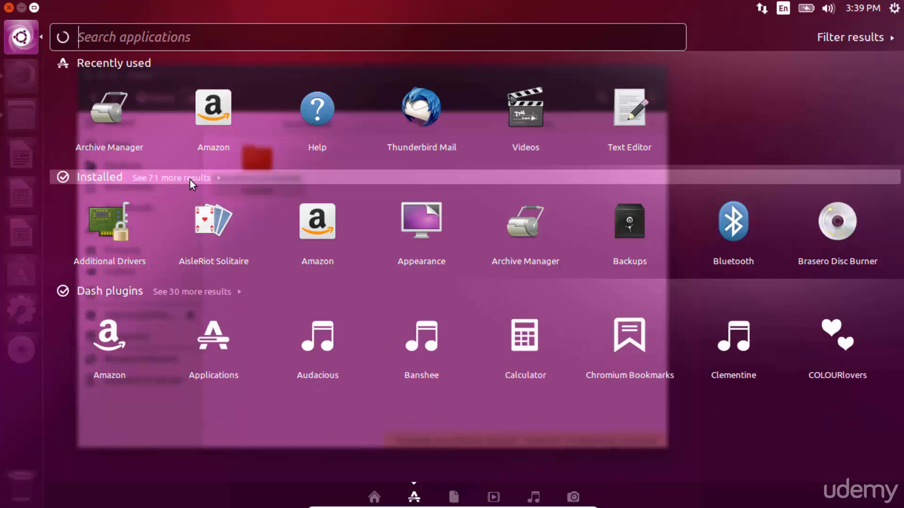
{"action": "left_click", "coordinate": [191, 179]}
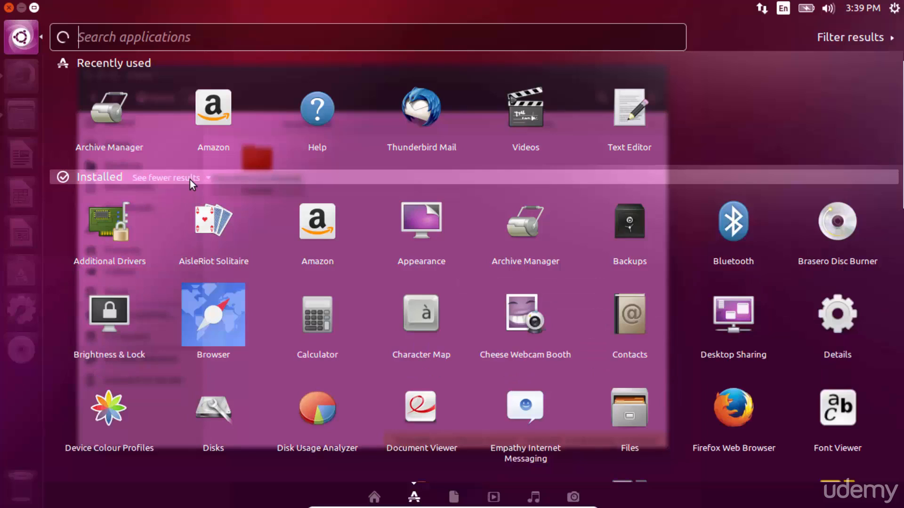
{"action": "scroll", "coordinate": [307, 268], "scroll_direction": "down", "scroll_amount": 5}
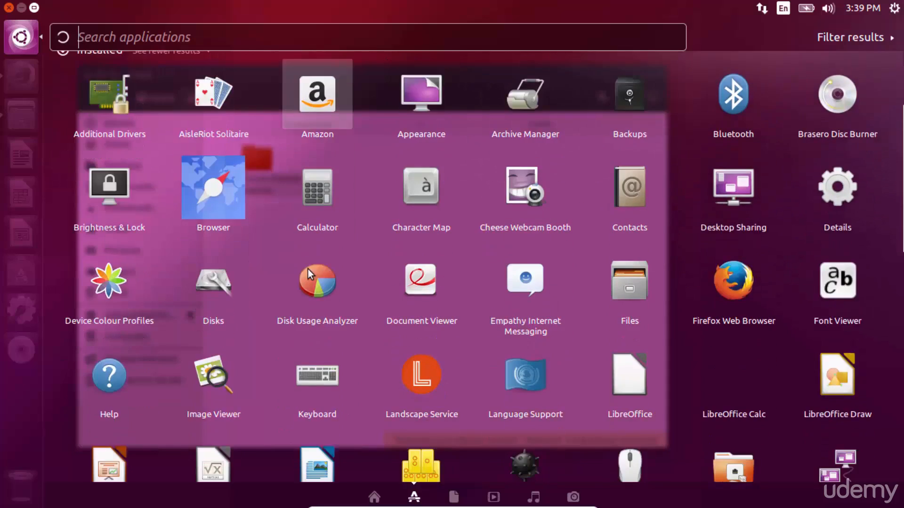
{"action": "scroll", "coordinate": [308, 270], "scroll_direction": "down", "scroll_amount": 8}
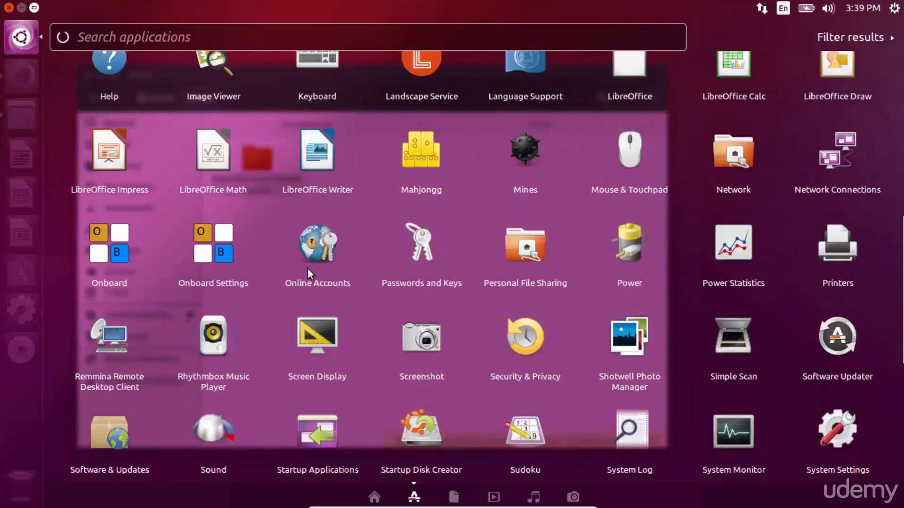
{"action": "scroll", "coordinate": [307, 270], "scroll_direction": "down", "scroll_amount": 2}
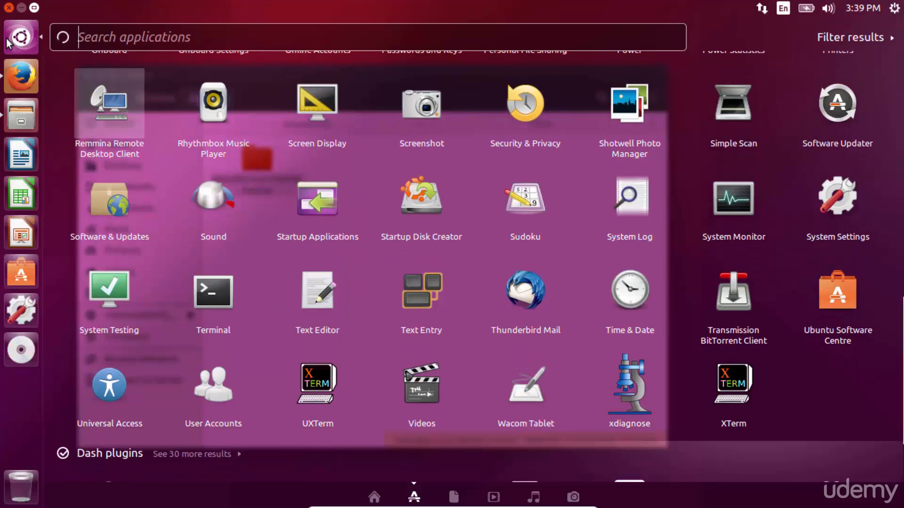
{"action": "left_click", "coordinate": [21, 38]}
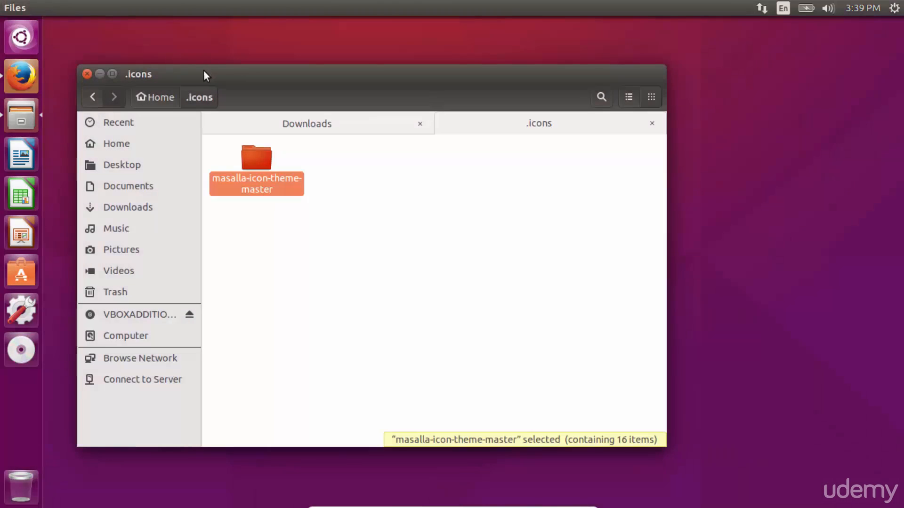
Open the usr folder from the computer's root directory, check its bin subfolder and return to usr
{"action": "left_click_drag", "start_coordinate": [203, 71], "coordinate": [291, 63]}
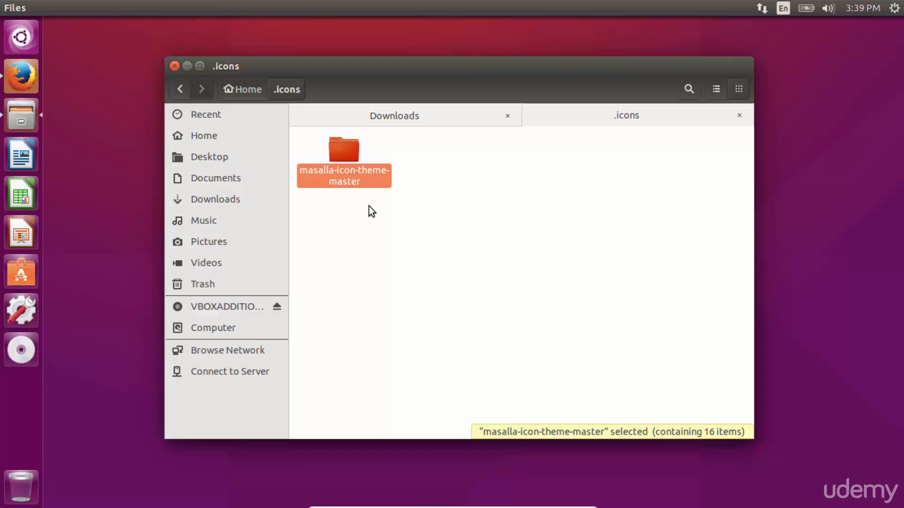
{"action": "left_click", "coordinate": [212, 327]}
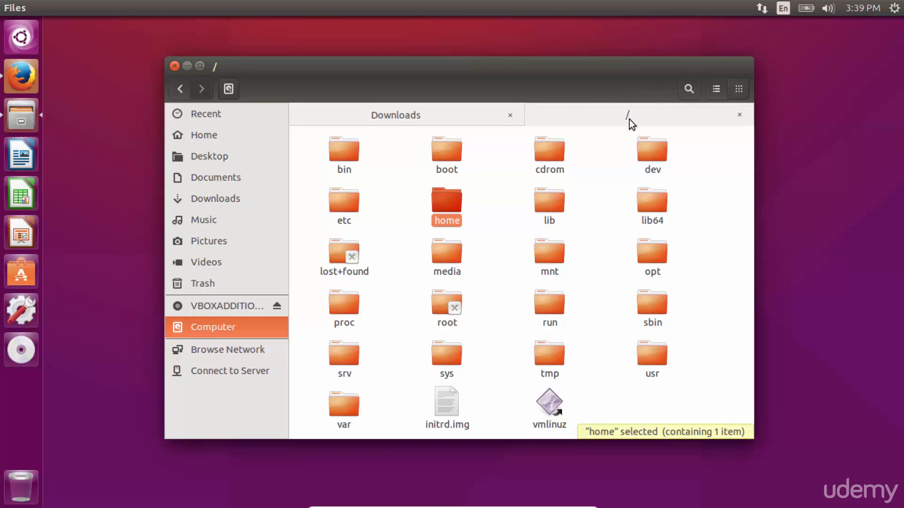
{"action": "left_click", "coordinate": [603, 216]}
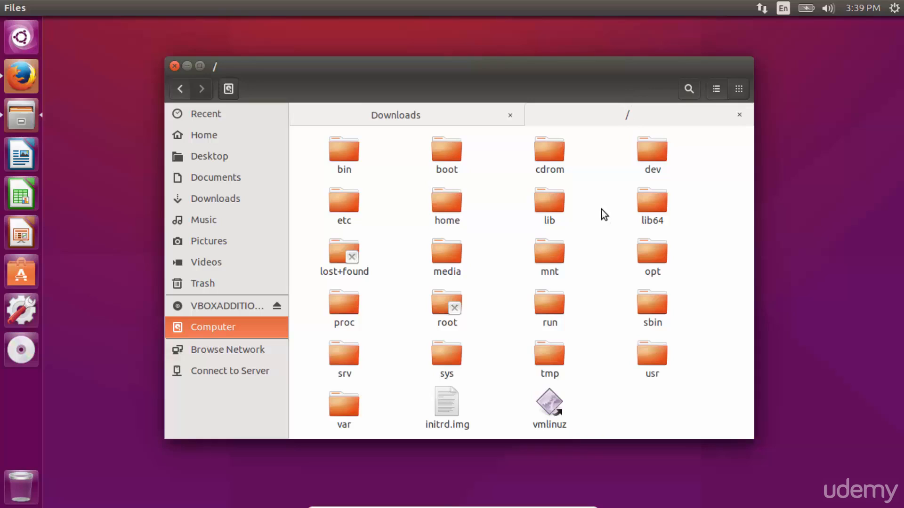
{"action": "left_click", "coordinate": [450, 219]}
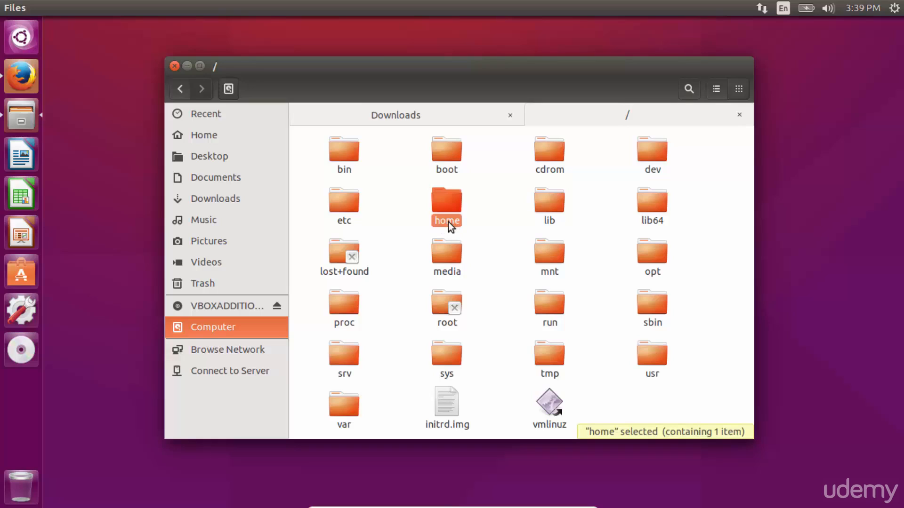
{"action": "left_click", "coordinate": [501, 226]}
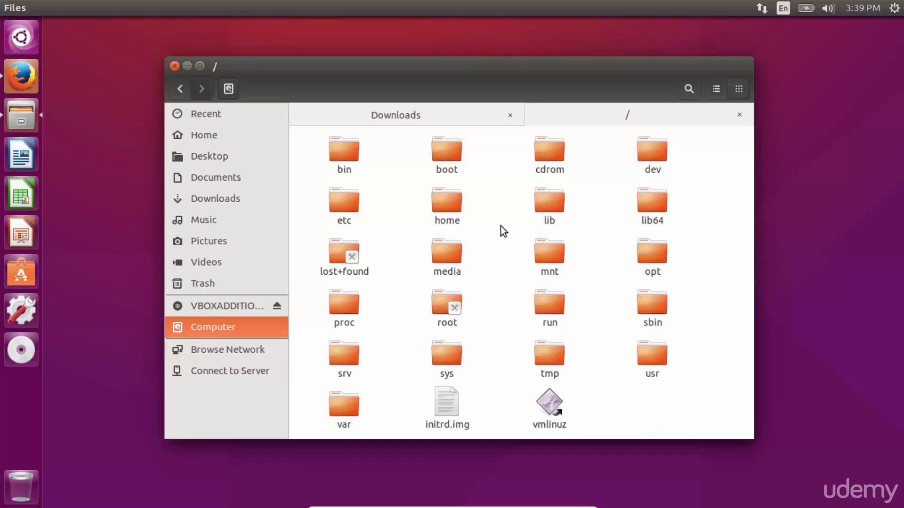
{"action": "double_click", "coordinate": [659, 362]}
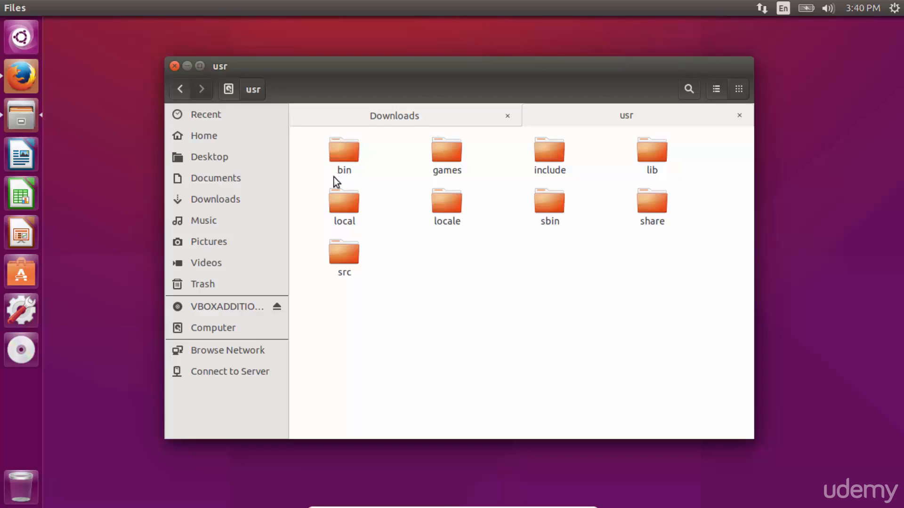
{"action": "double_click", "coordinate": [346, 171]}
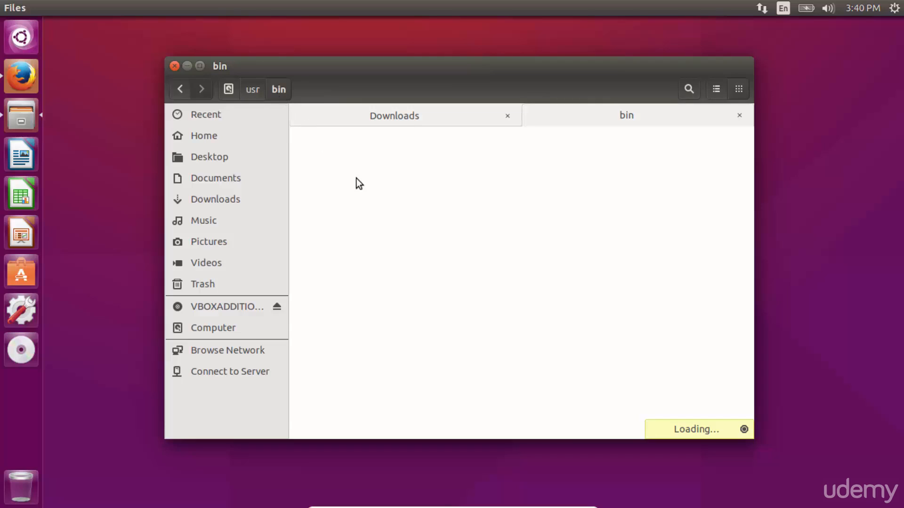
{"action": "left_click", "coordinate": [254, 89]}
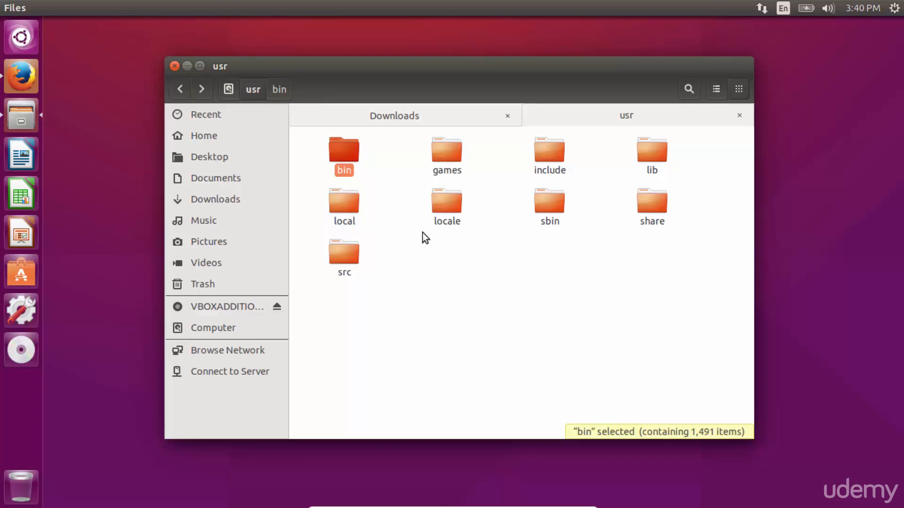
Open the share folder inside usr and go into its applications folder
{"action": "double_click", "coordinate": [658, 224]}
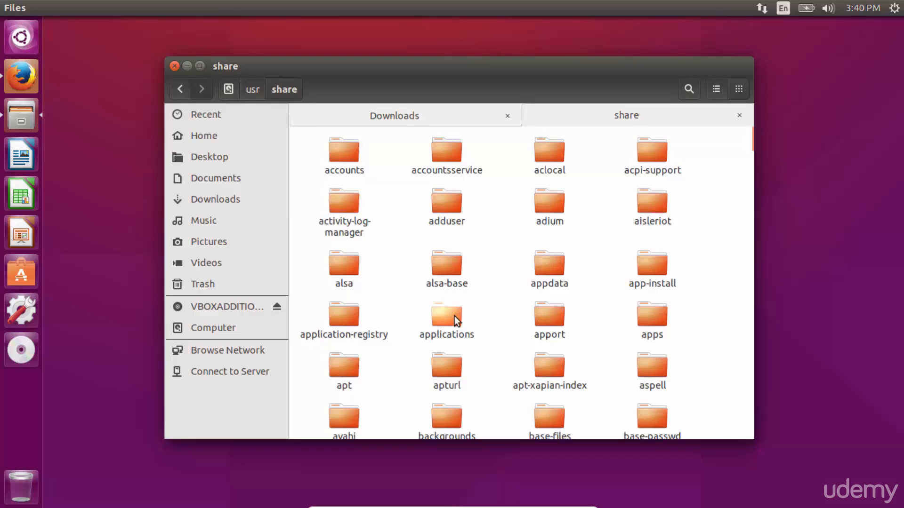
{"action": "left_click", "coordinate": [454, 336]}
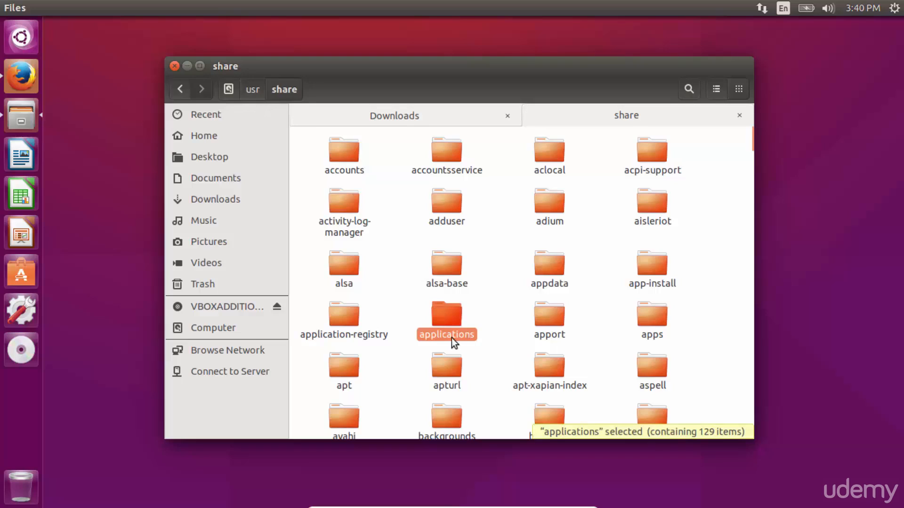
{"action": "double_click", "coordinate": [451, 338]}
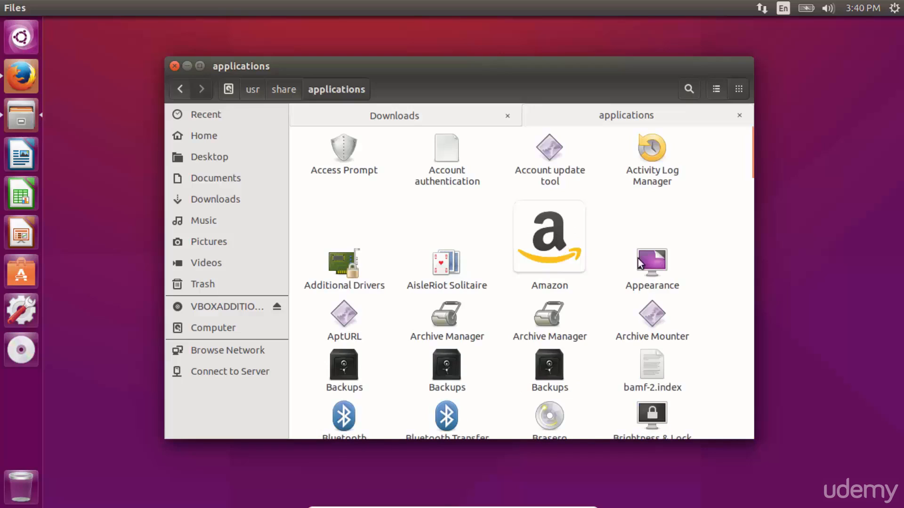
Find Unity Tweak Tool in the applications folder, launch it and move its window fully into view
{"action": "scroll", "coordinate": [700, 228], "scroll_direction": "down", "scroll_amount": 3}
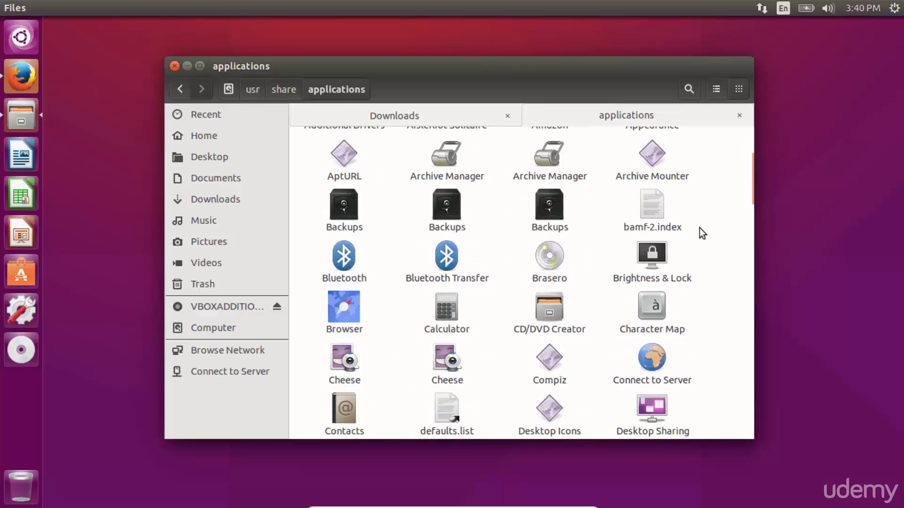
{"action": "scroll", "coordinate": [699, 233], "scroll_direction": "down", "scroll_amount": 1}
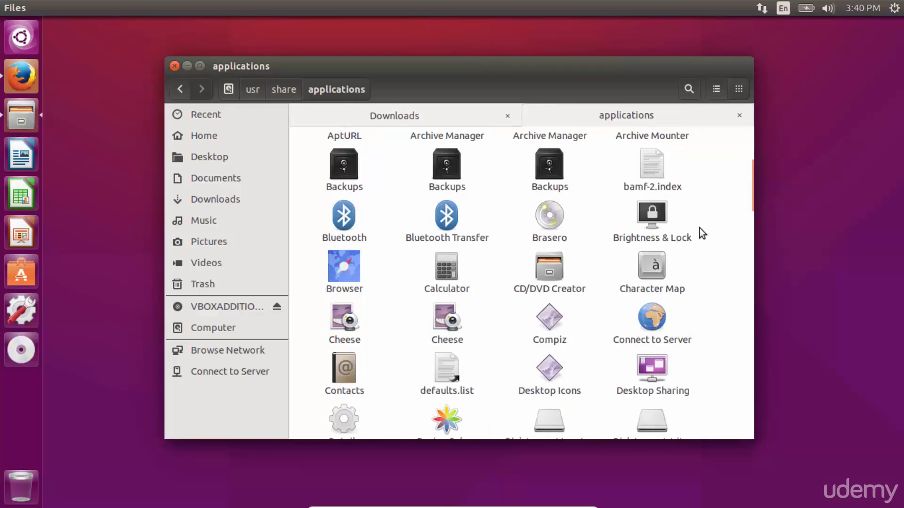
{"action": "left_click", "coordinate": [662, 228]}
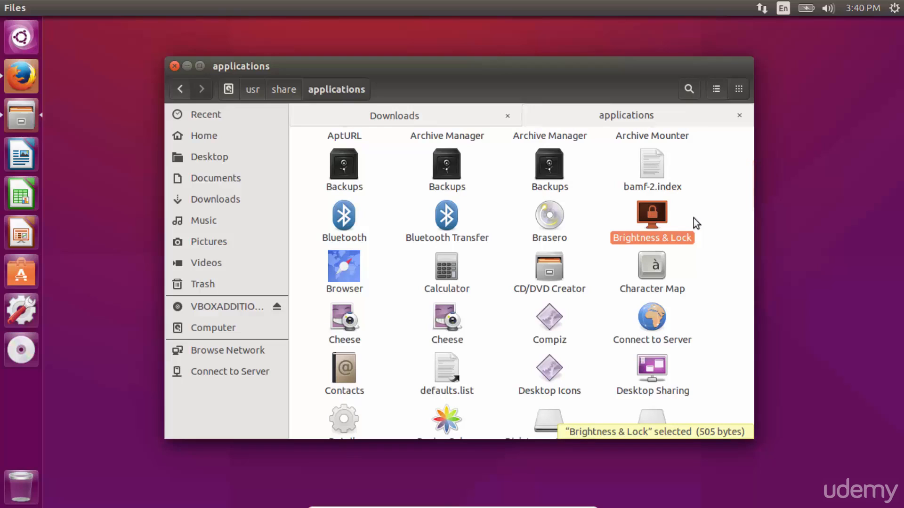
{"action": "scroll", "coordinate": [693, 218], "scroll_direction": "down", "scroll_amount": 3}
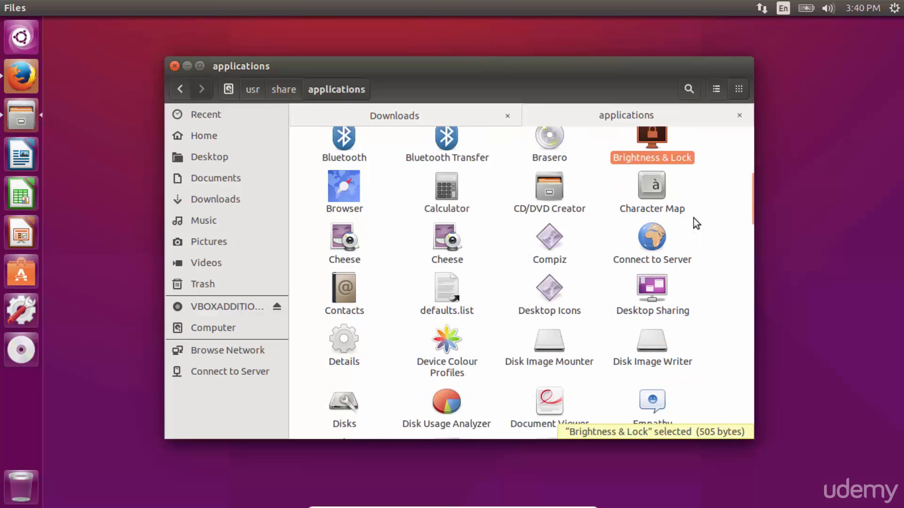
{"action": "scroll", "coordinate": [693, 219], "scroll_direction": "down", "scroll_amount": 2}
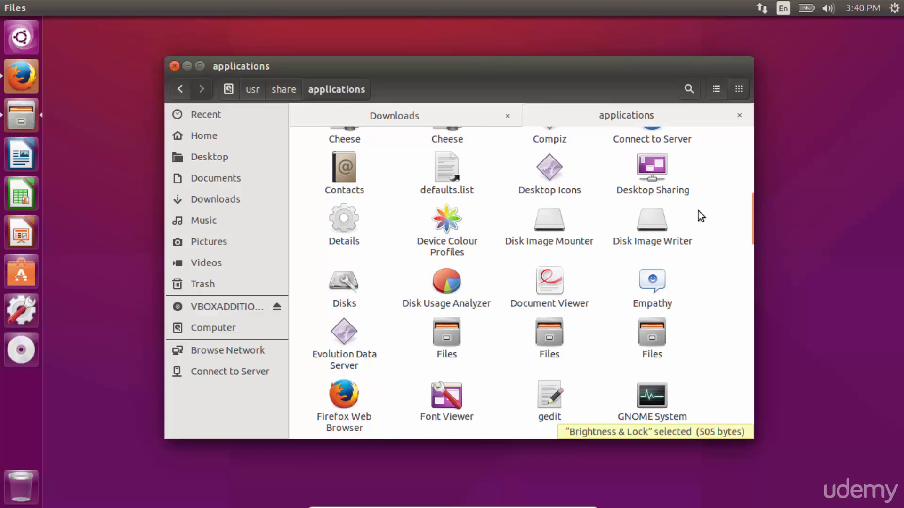
{"action": "scroll", "coordinate": [699, 211], "scroll_direction": "down", "scroll_amount": 2}
{"action": "scroll", "coordinate": [698, 211], "scroll_direction": "down", "scroll_amount": 2}
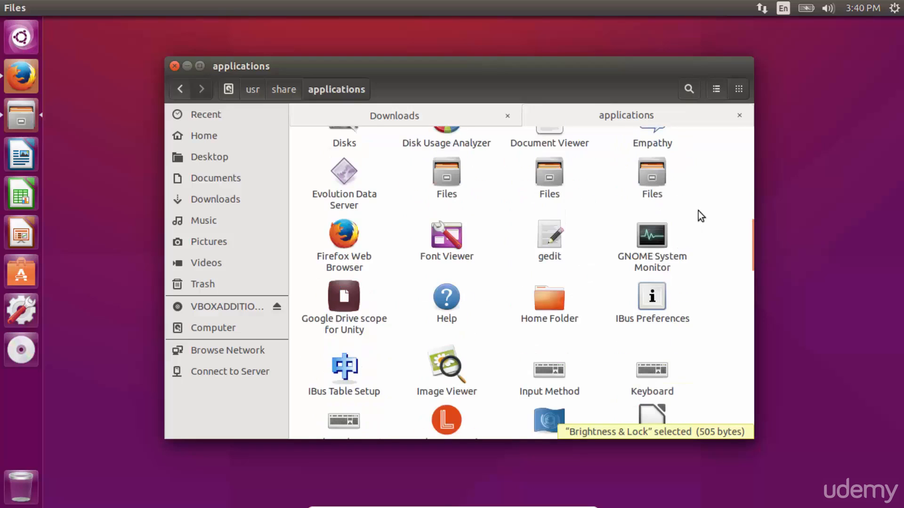
{"action": "scroll", "coordinate": [698, 210], "scroll_direction": "down", "scroll_amount": 8}
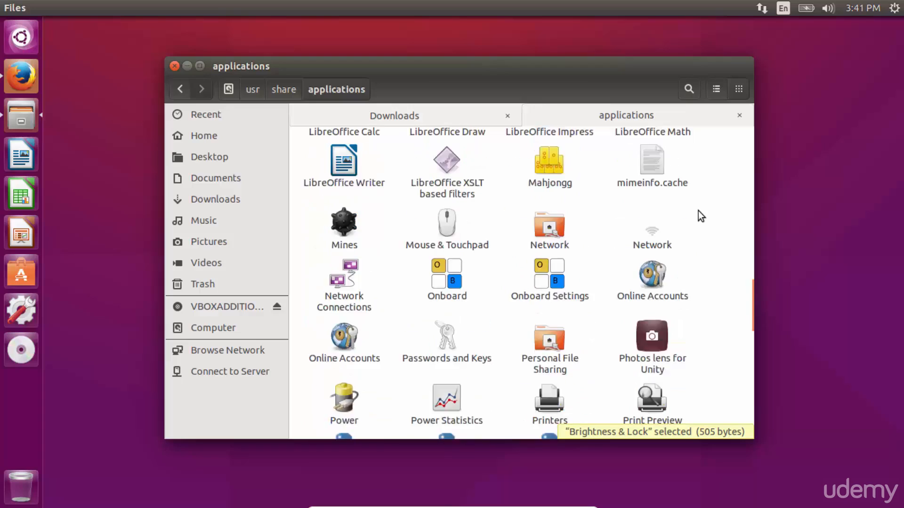
{"action": "scroll", "coordinate": [699, 211], "scroll_direction": "down", "scroll_amount": 8}
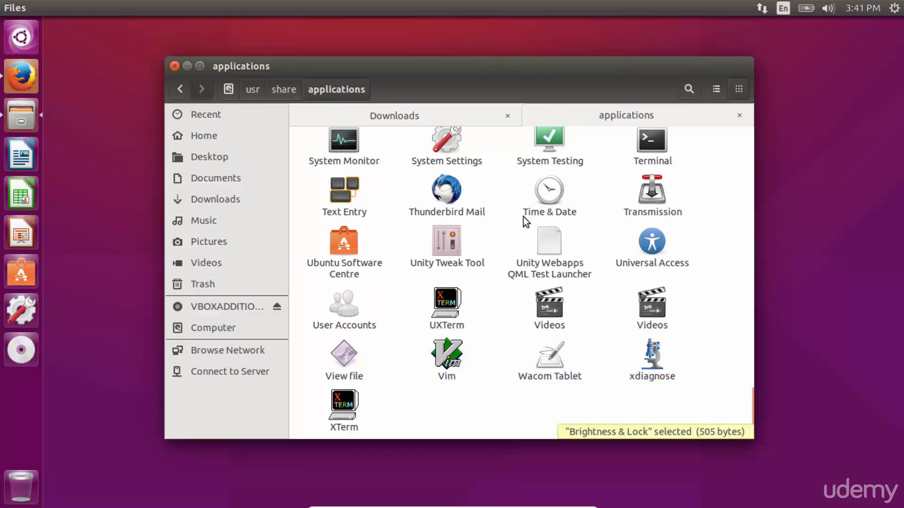
{"action": "left_click", "coordinate": [452, 250]}
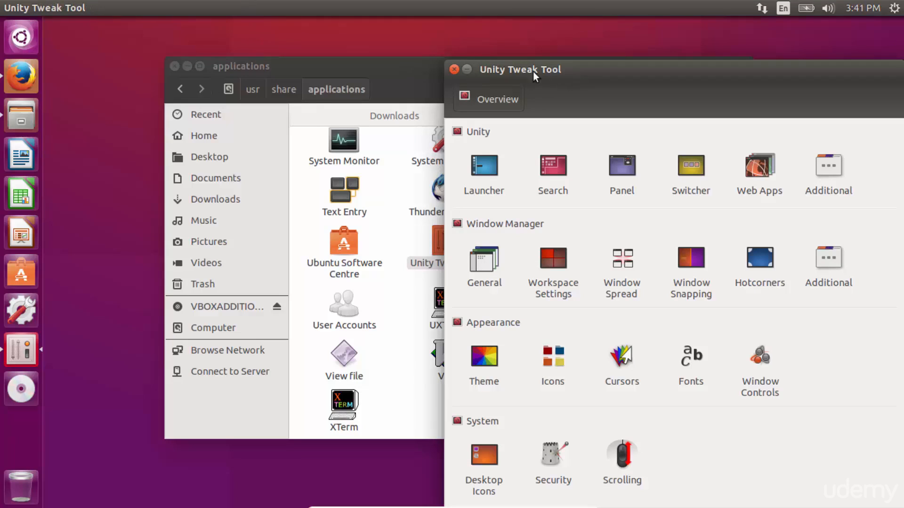
{"action": "left_click_drag", "start_coordinate": [589, 65], "coordinate": [426, 33]}
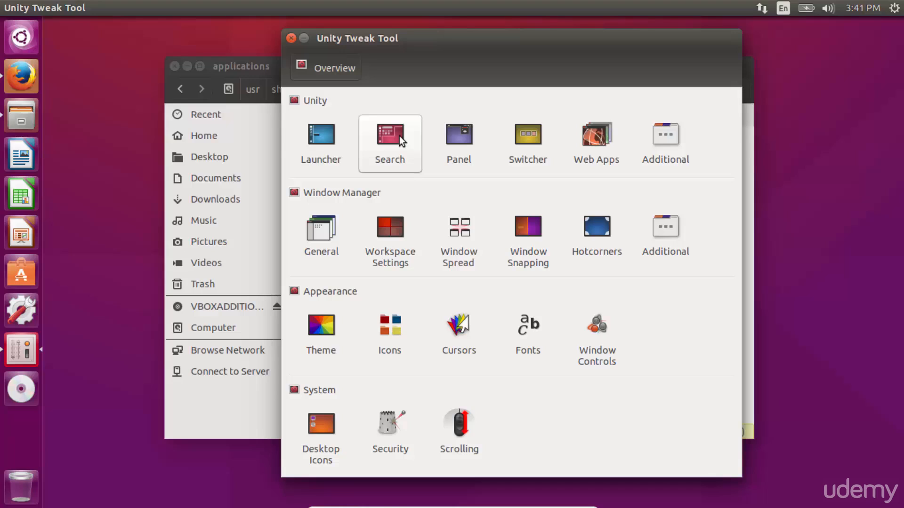
Set the arthas-wallpaper image in Downloads as the desktop wallpaper from the file manager, closing the duplicate Downloads tab
{"action": "left_click", "coordinate": [26, 111]}
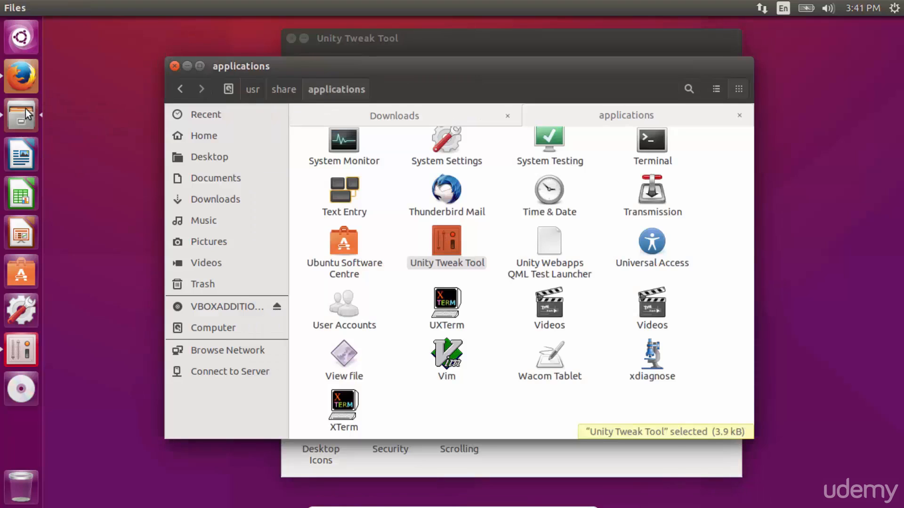
{"action": "left_click", "coordinate": [206, 199]}
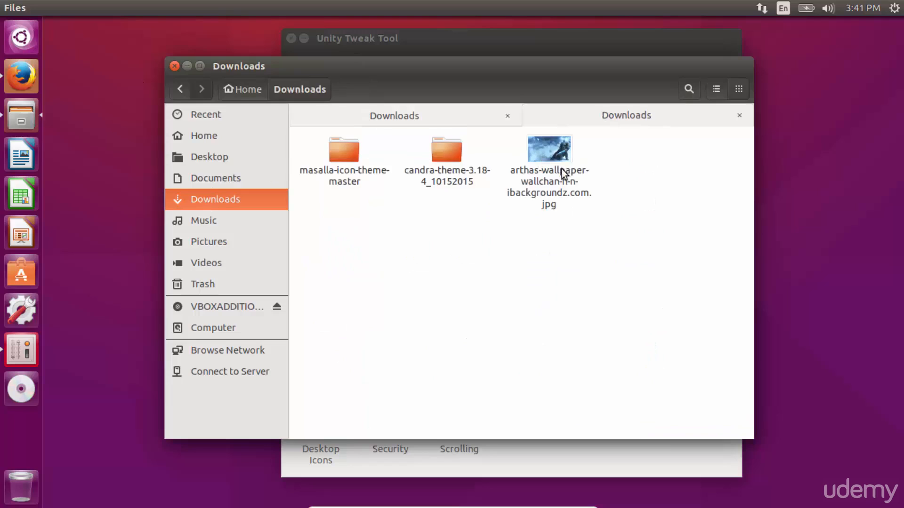
{"action": "left_click", "coordinate": [552, 207]}
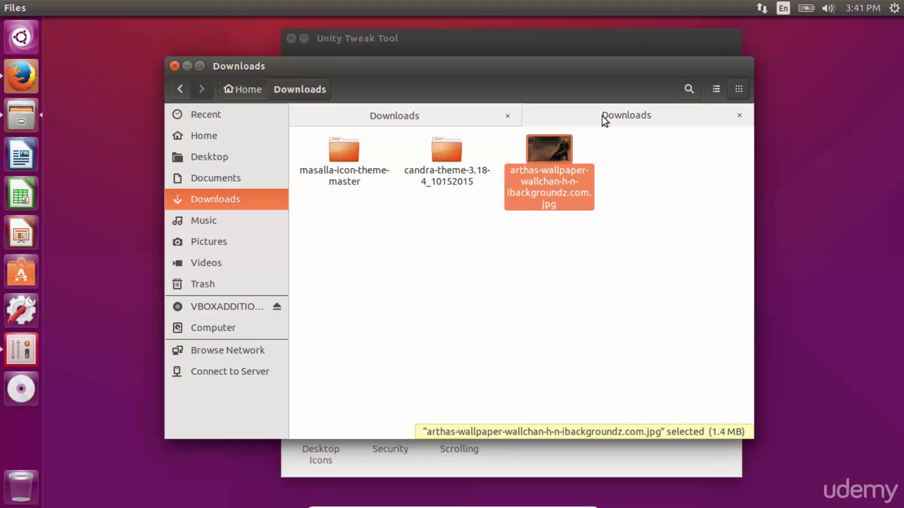
{"action": "left_click", "coordinate": [507, 115]}
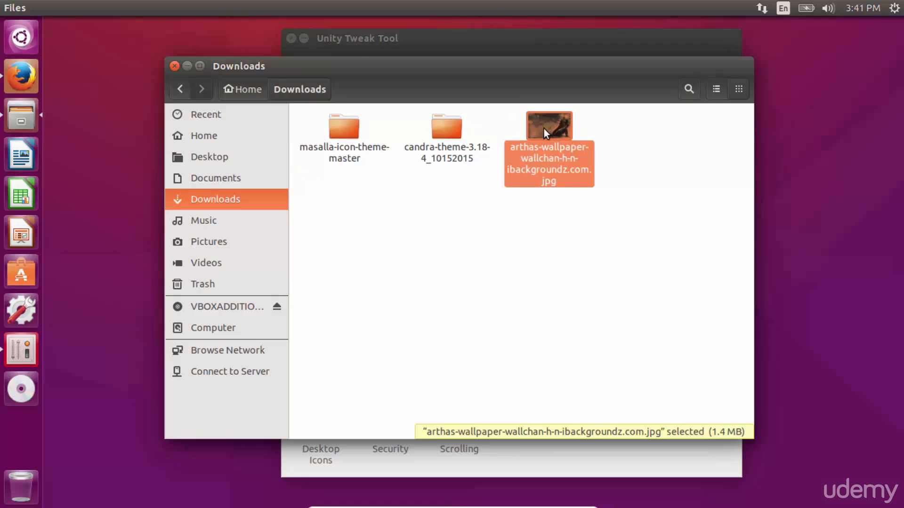
{"action": "right_click", "coordinate": [544, 129]}
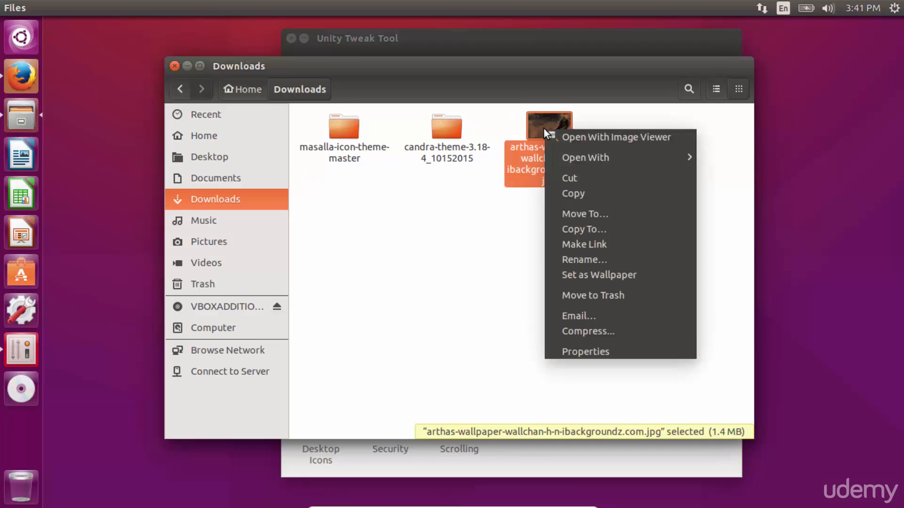
{"action": "left_click", "coordinate": [623, 271]}
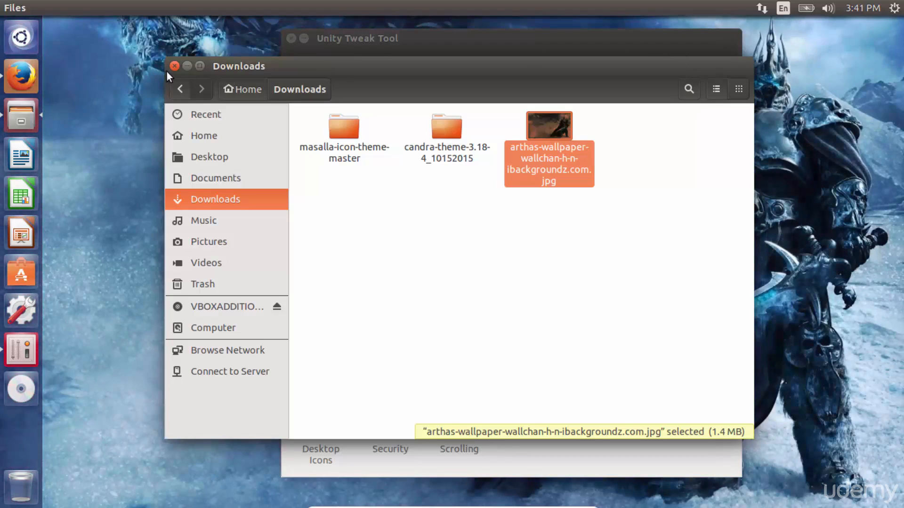
Return to Unity Tweak Tool, open its Launcher settings and switch auto-hide on and back off
{"action": "left_click", "coordinate": [395, 39]}
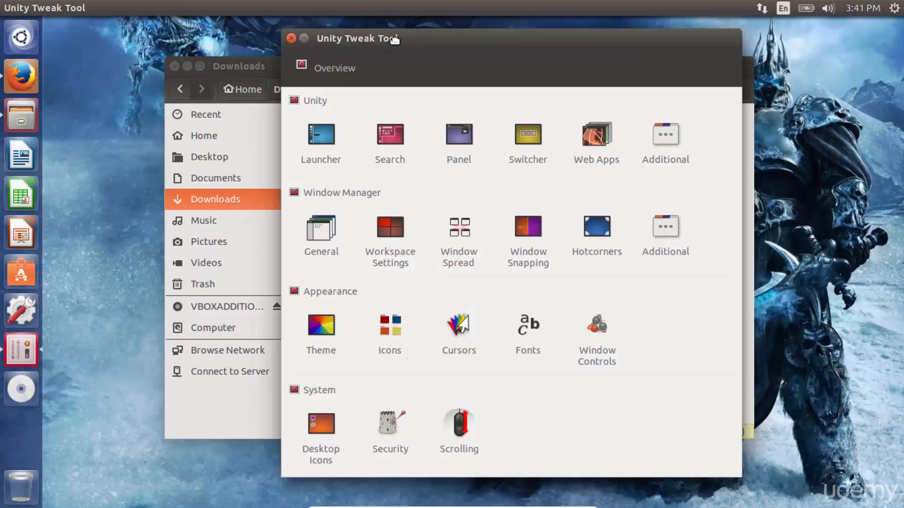
{"action": "left_click", "coordinate": [315, 145]}
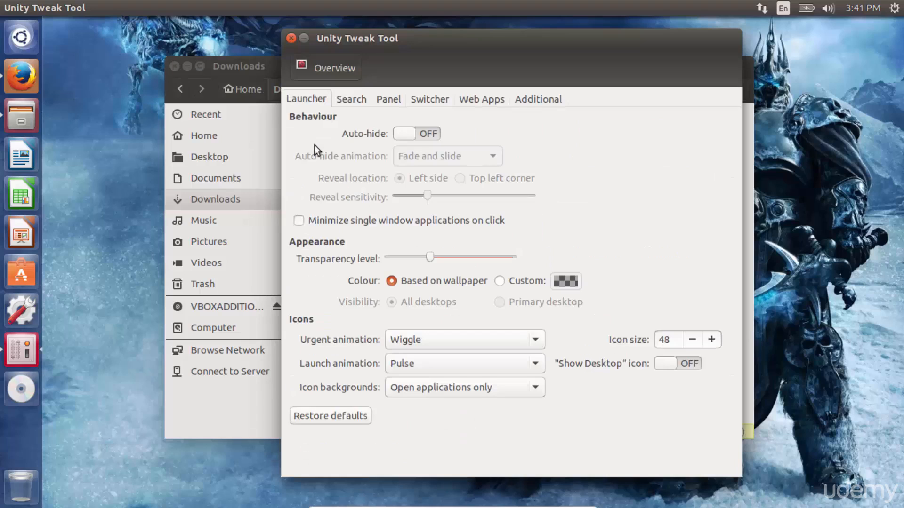
{"action": "left_click", "coordinate": [407, 135]}
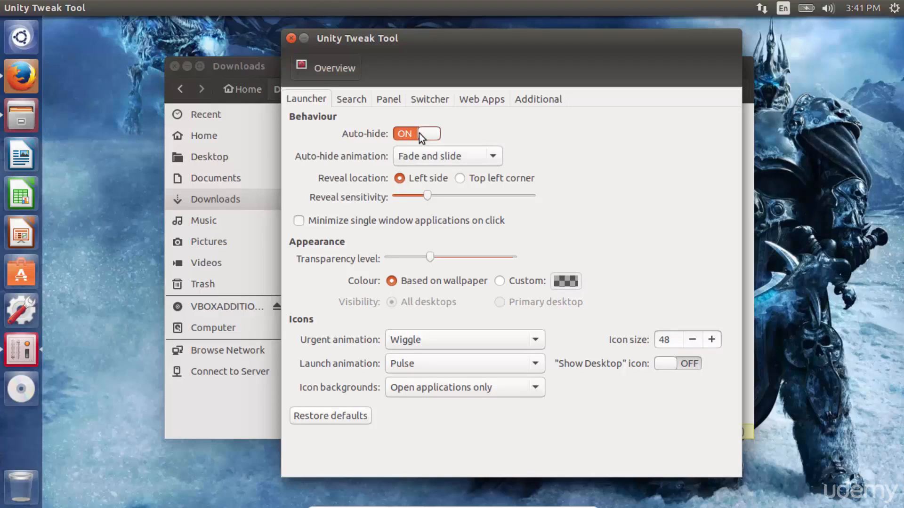
{"action": "left_click", "coordinate": [423, 134]}
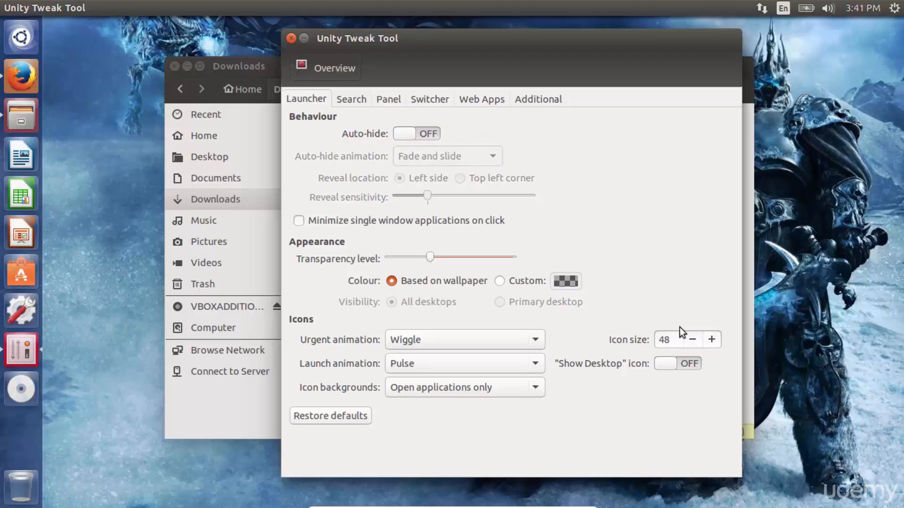
Reduce the launcher's icon size to 38
{"action": "left_click", "coordinate": [690, 341]}
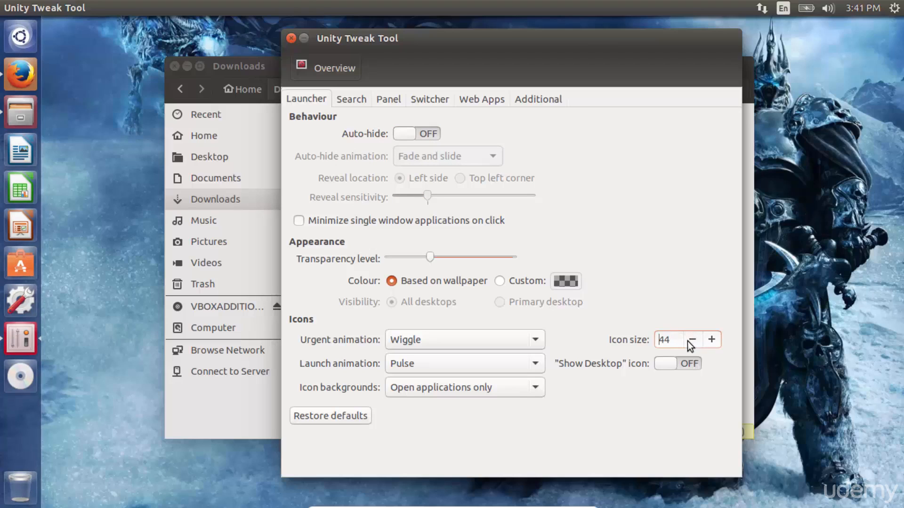
{"action": "double_click", "coordinate": [689, 342]}
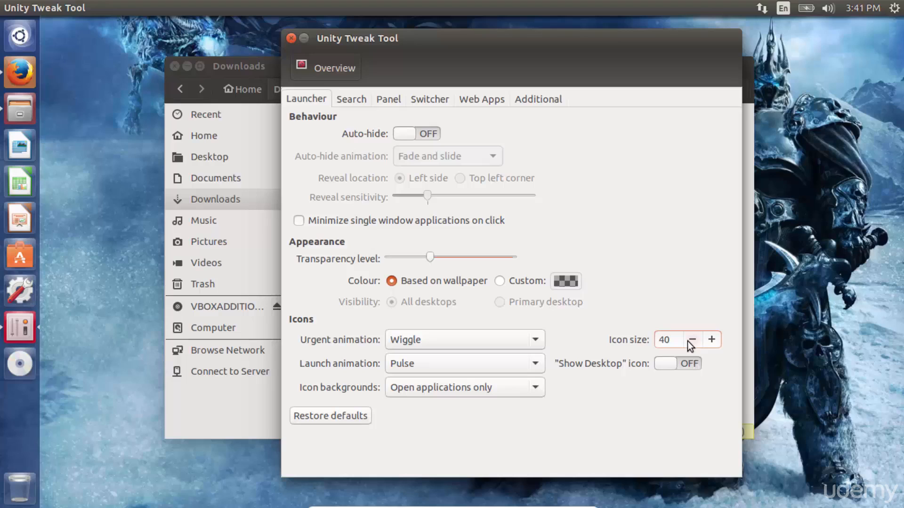
{"action": "key", "text": "Down"}
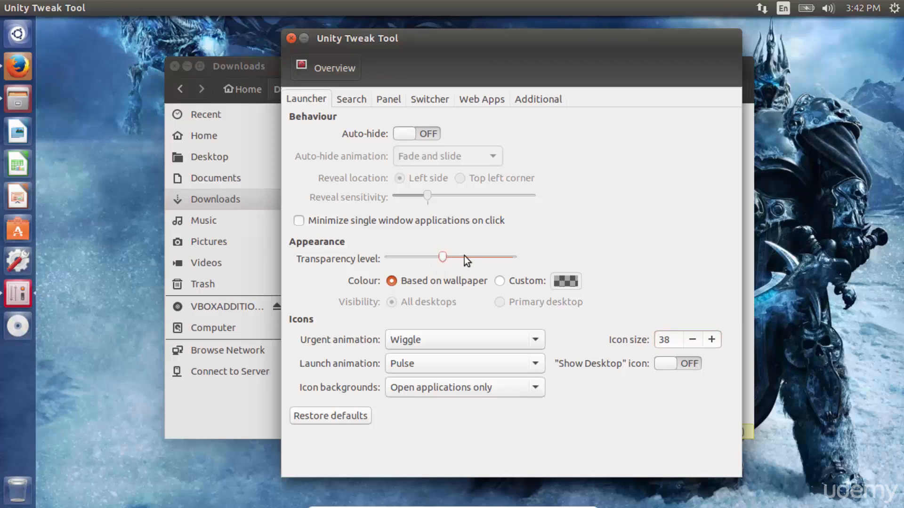
Set the launcher's transparency level slightly above halfway and keep its colour based on wallpaper after trying Custom
{"action": "left_click_drag", "start_coordinate": [461, 255], "coordinate": [466, 257]}
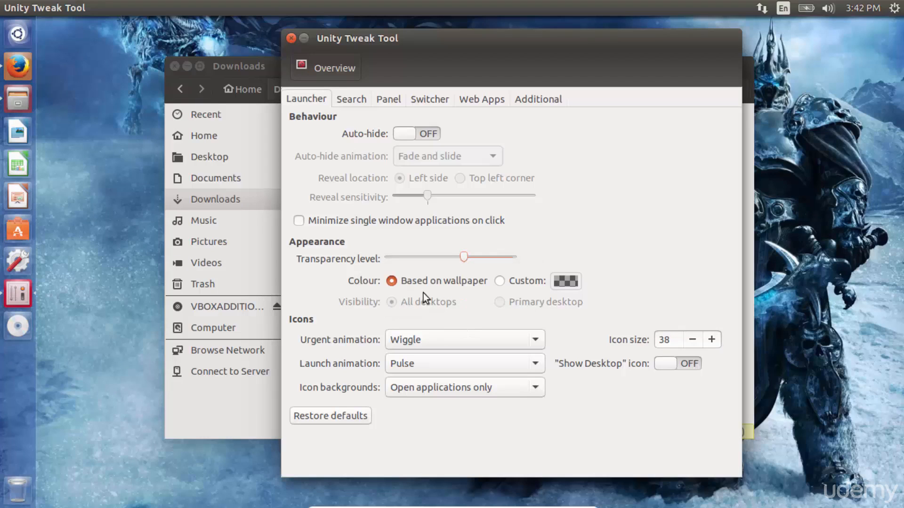
{"action": "left_click", "coordinate": [498, 280]}
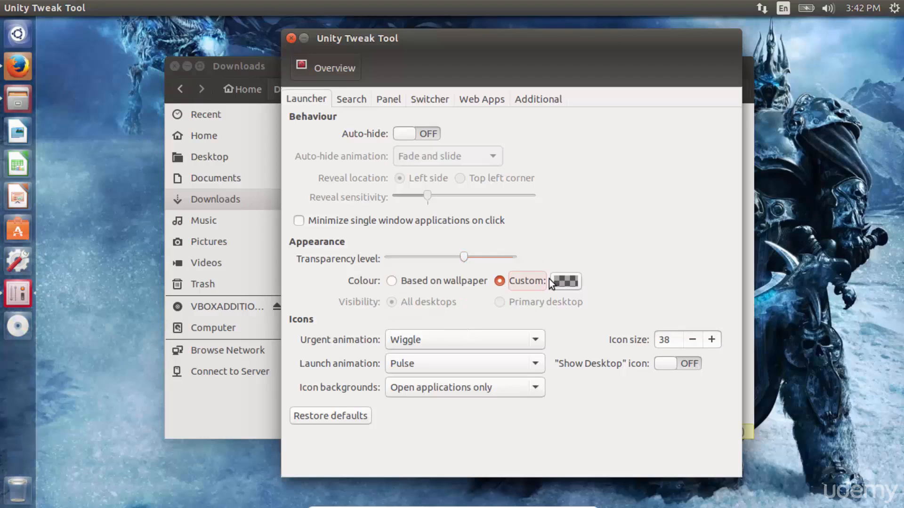
{"action": "left_click", "coordinate": [392, 280]}
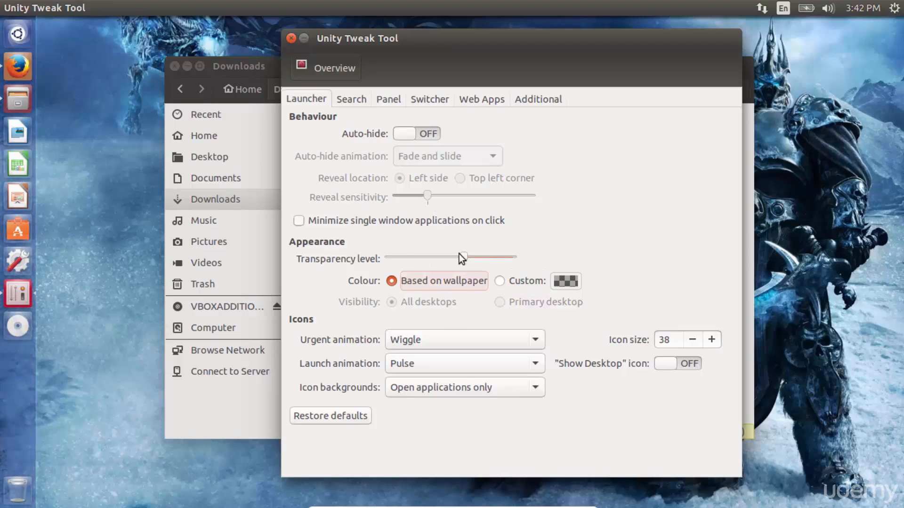
{"action": "left_click_drag", "start_coordinate": [463, 257], "coordinate": [373, 255]}
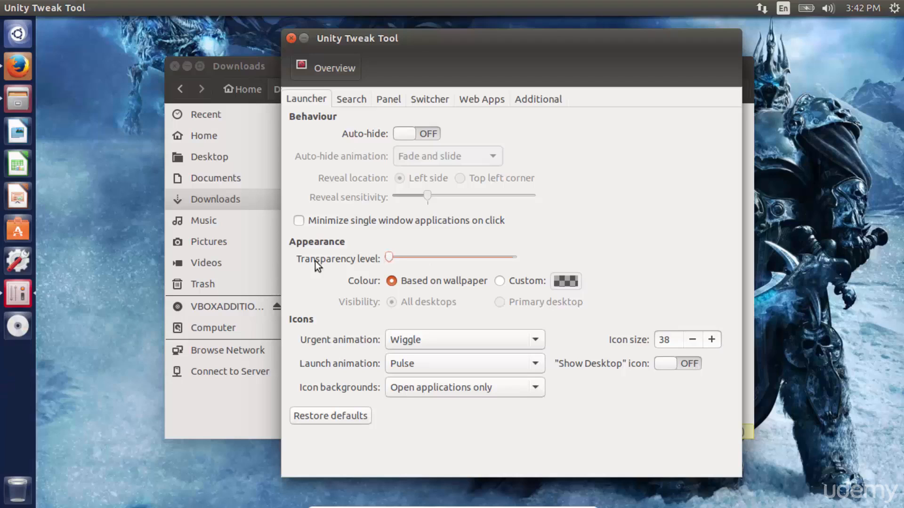
{"action": "left_click_drag", "start_coordinate": [389, 258], "coordinate": [464, 257]}
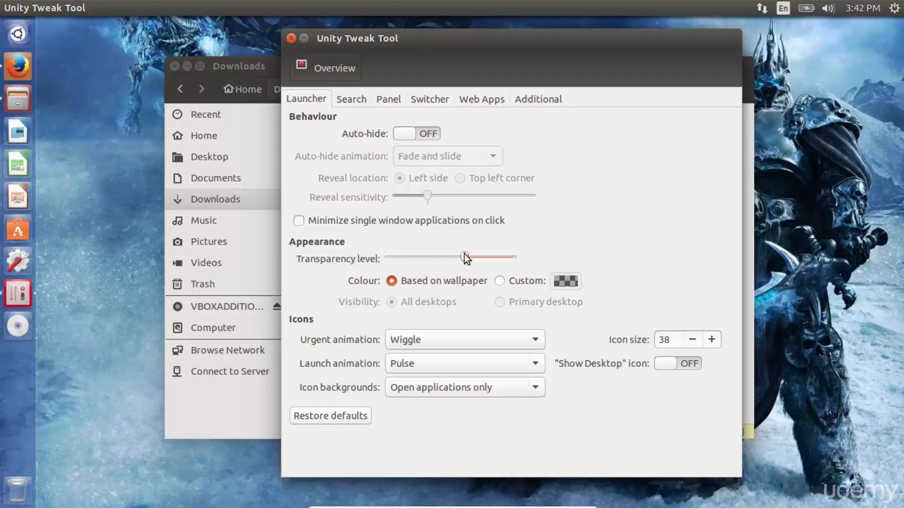
In the Panel settings, try a high transparency level and return it to minimum, choose 12-hour time and enable Show my name
{"action": "left_click", "coordinate": [352, 103]}
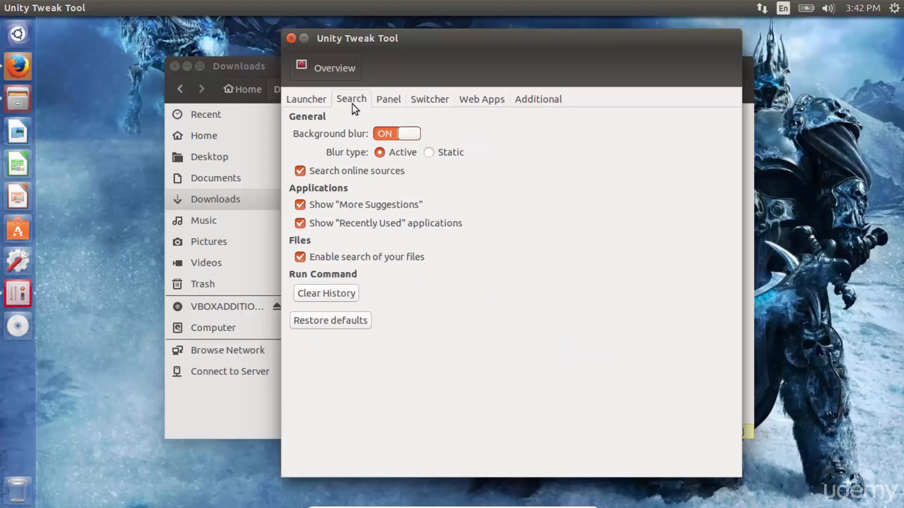
{"action": "left_click", "coordinate": [386, 102]}
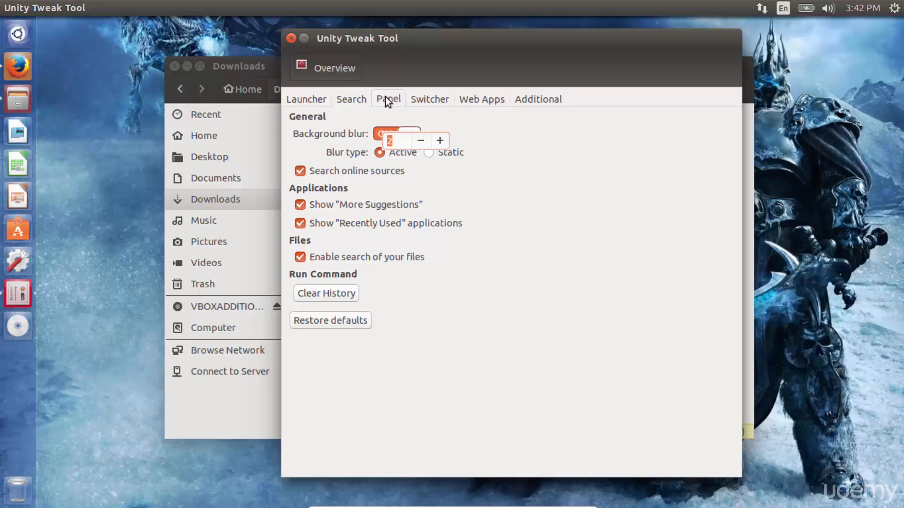
{"action": "left_click_drag", "start_coordinate": [430, 39], "coordinate": [368, 41]}
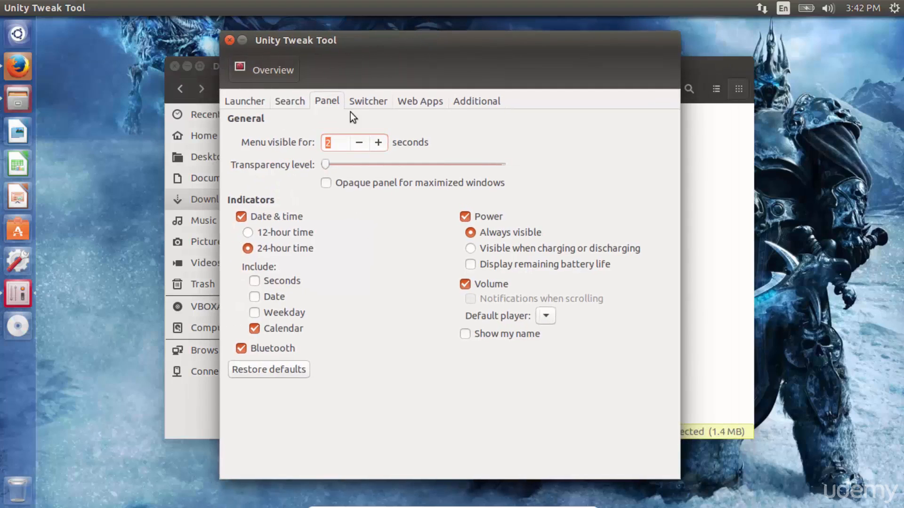
{"action": "left_click_drag", "start_coordinate": [325, 164], "coordinate": [487, 158]}
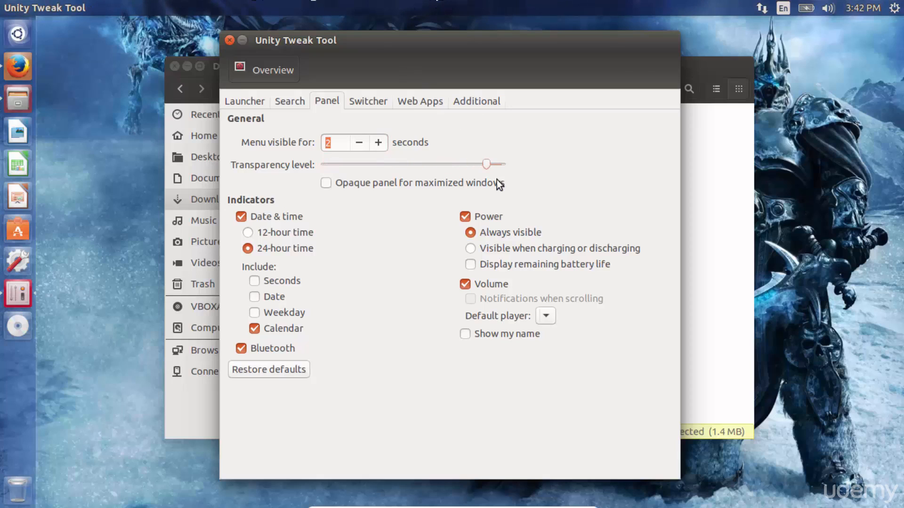
{"action": "left_click_drag", "start_coordinate": [486, 163], "coordinate": [309, 168]}
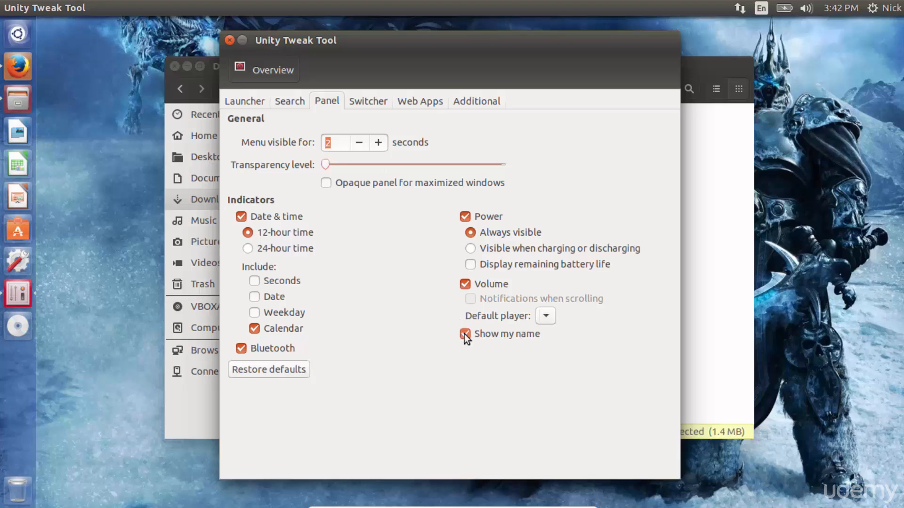
Review the window switcher options and the additional HUD and keyboard shortcut settings
{"action": "left_click", "coordinate": [368, 102]}
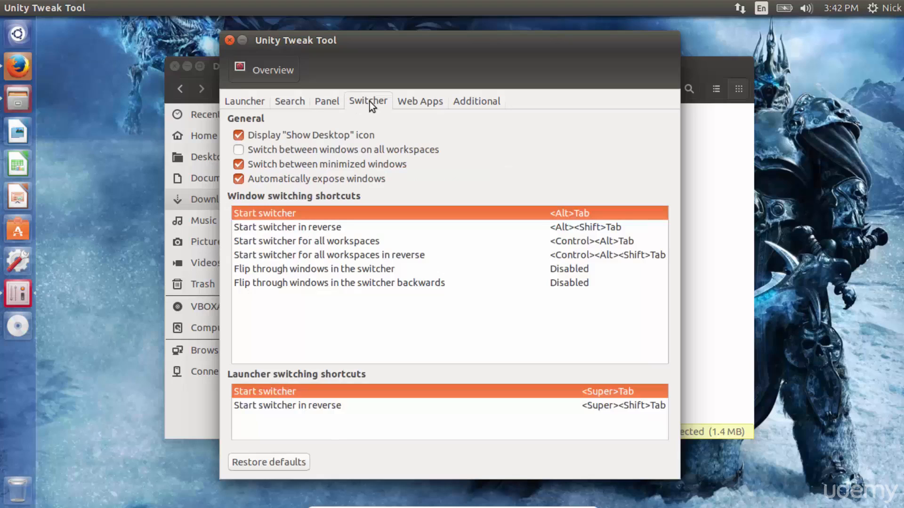
{"action": "left_click", "coordinate": [471, 100]}
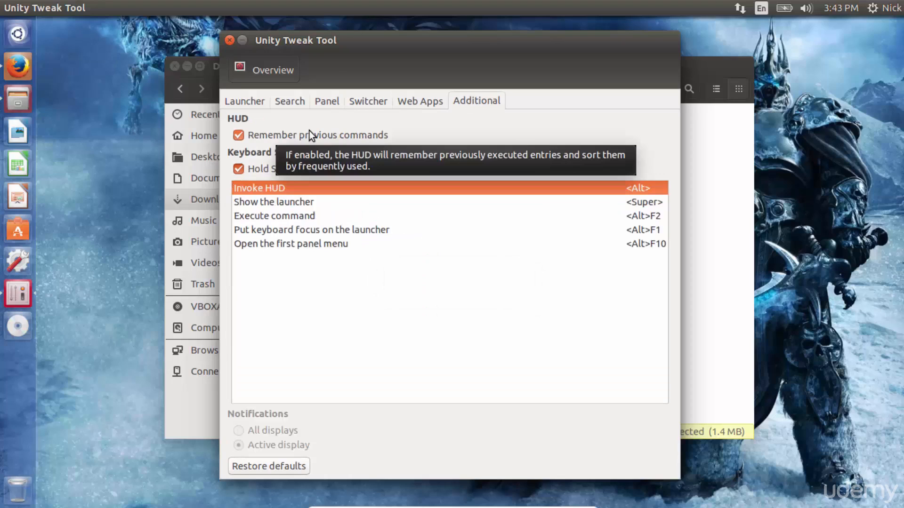
Examine the available GTK and icon themes in Unity Tweak Tool's Appearance settings
{"action": "left_click", "coordinate": [261, 72]}
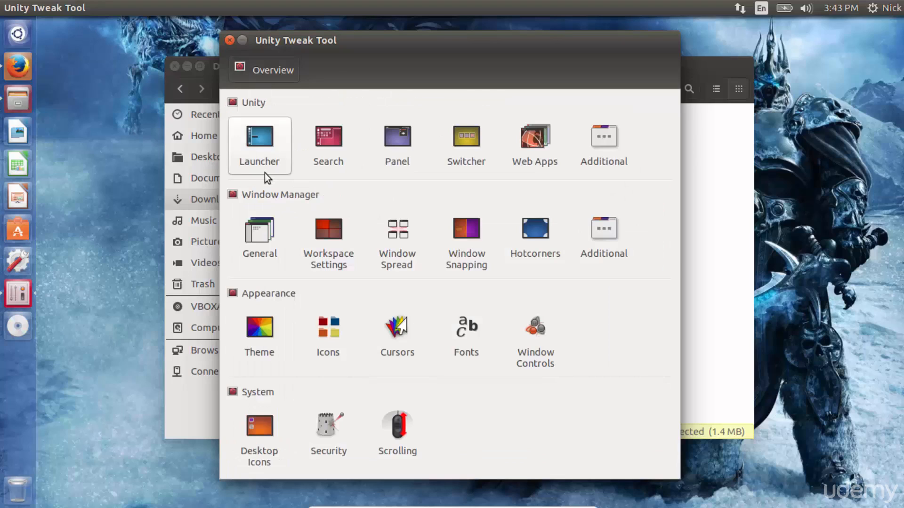
{"action": "left_click", "coordinate": [264, 331]}
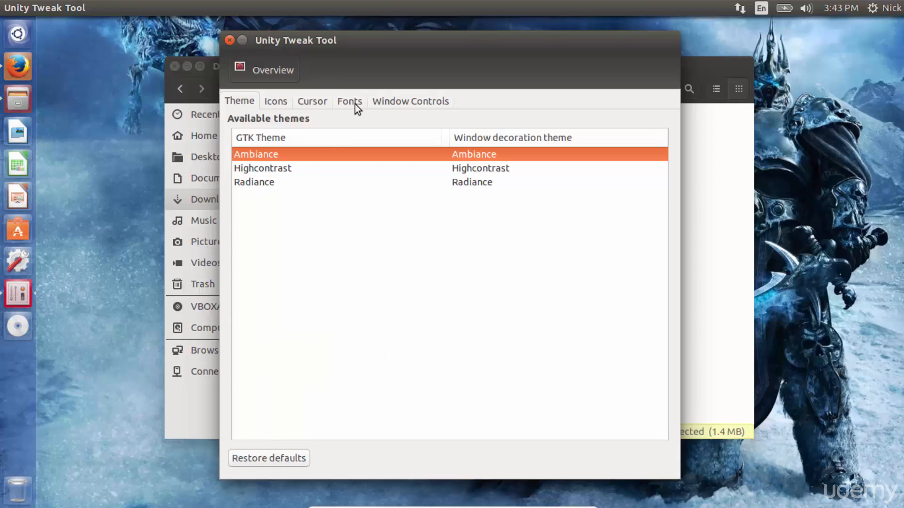
{"action": "left_click_drag", "start_coordinate": [318, 42], "coordinate": [447, 44]}
{"action": "left_click", "coordinate": [401, 103]}
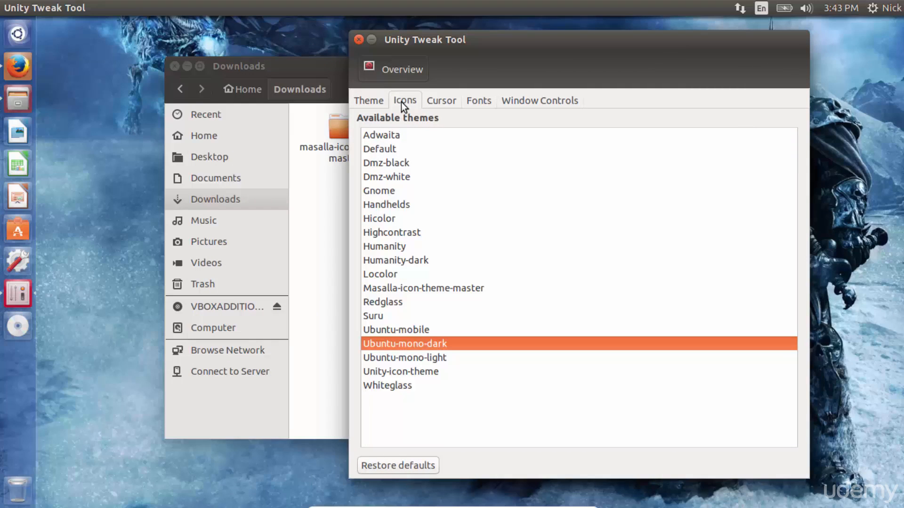
{"action": "left_click", "coordinate": [369, 102]}
Switch to Files, open .themes in the home folder and examine the candra-theme folder nested inside candra-theme-3.18
{"action": "left_click", "coordinate": [304, 69]}
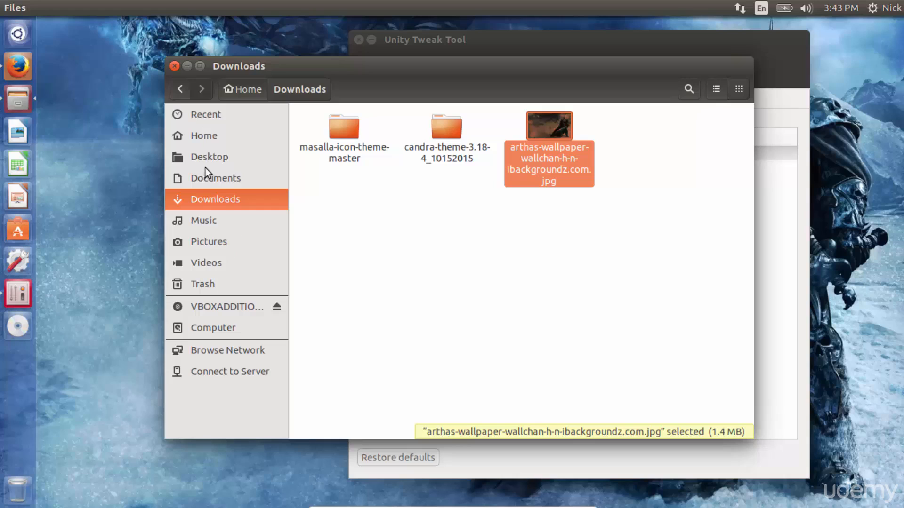
{"action": "left_click", "coordinate": [206, 139]}
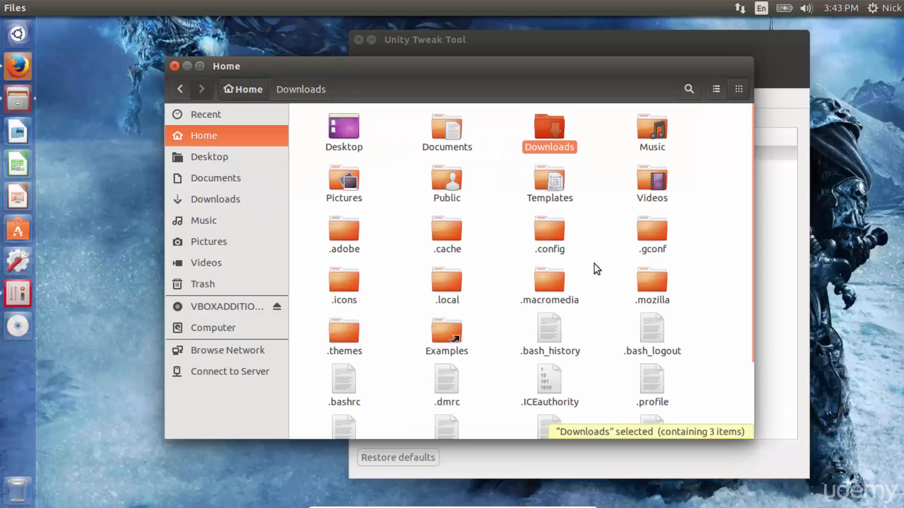
{"action": "double_click", "coordinate": [340, 337]}
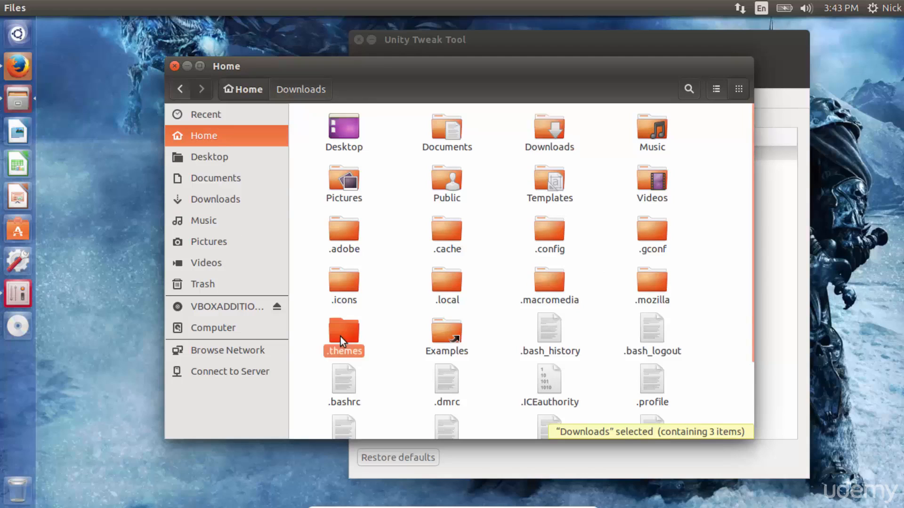
{"action": "double_click", "coordinate": [450, 143]}
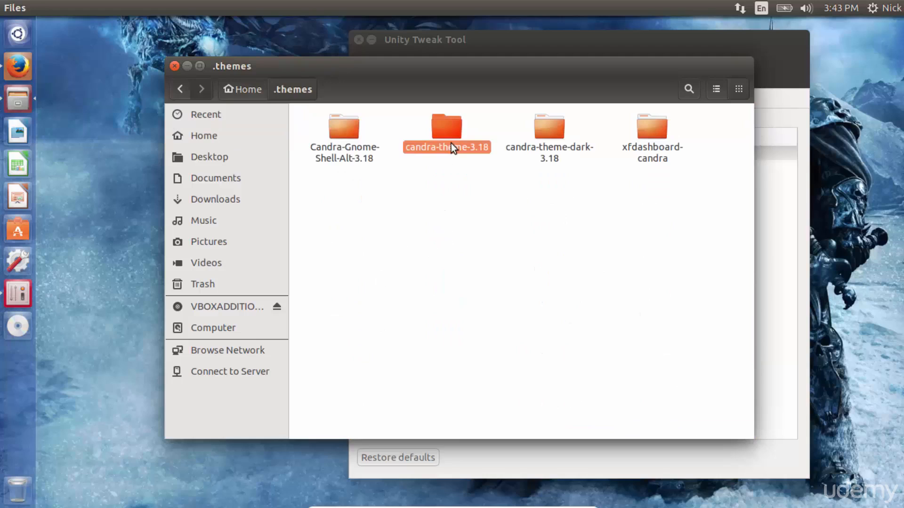
{"action": "double_click", "coordinate": [347, 139]}
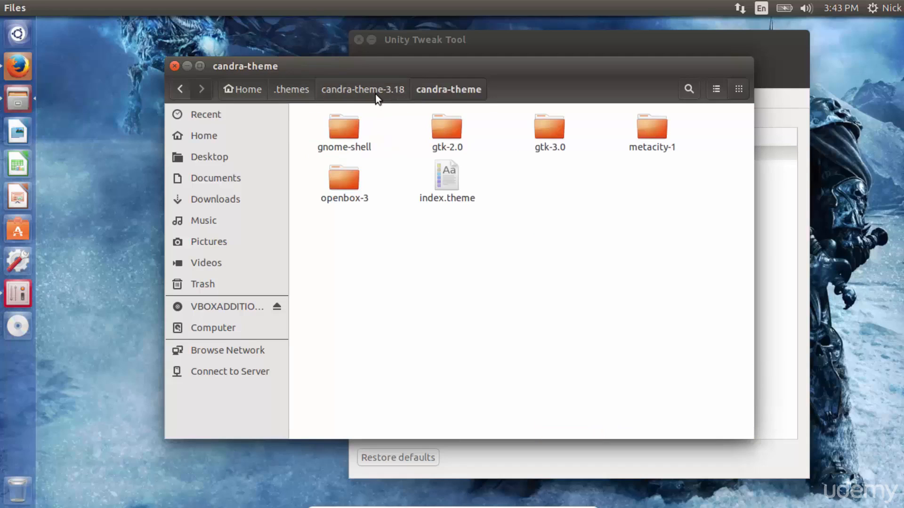
{"action": "left_click", "coordinate": [288, 91]}
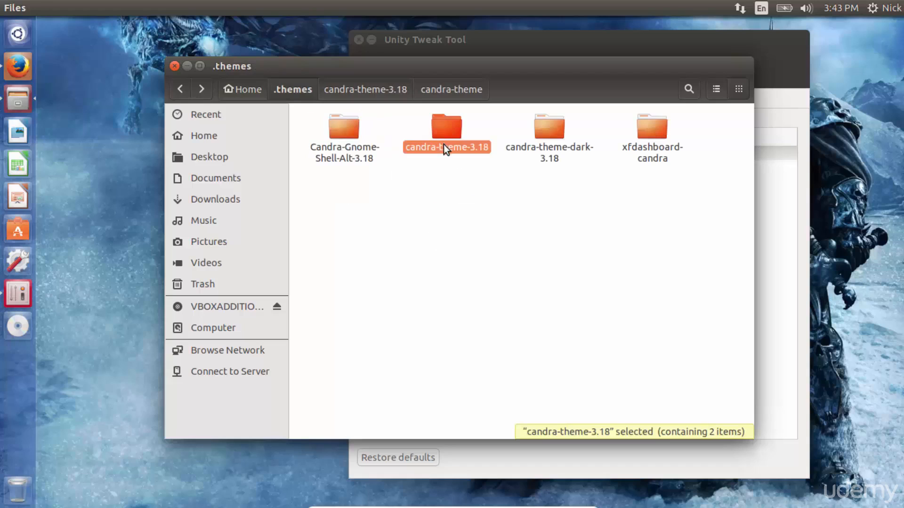
Try to move the nested candra-theme and candra-theme-dark folders up into the .themes folder
{"action": "double_click", "coordinate": [443, 145]}
{"action": "left_click_drag", "start_coordinate": [342, 132], "coordinate": [294, 90]}
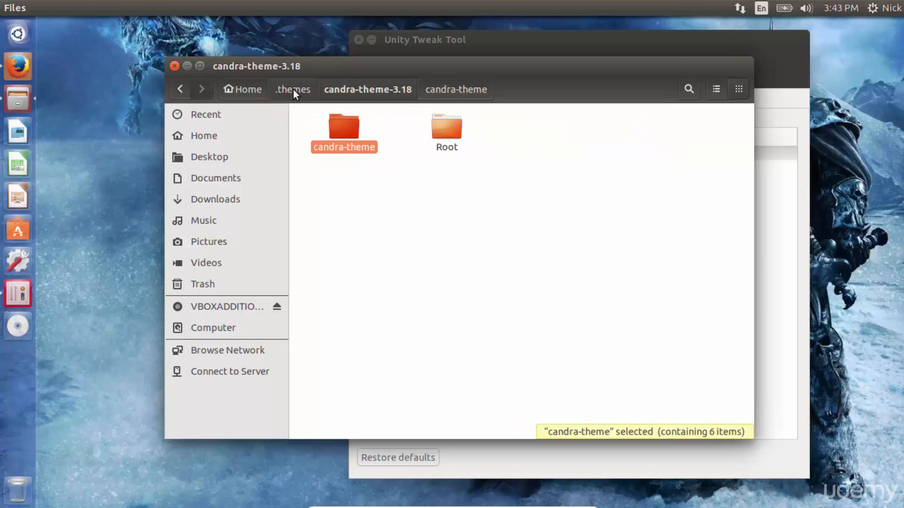
{"action": "left_click", "coordinate": [294, 90]}
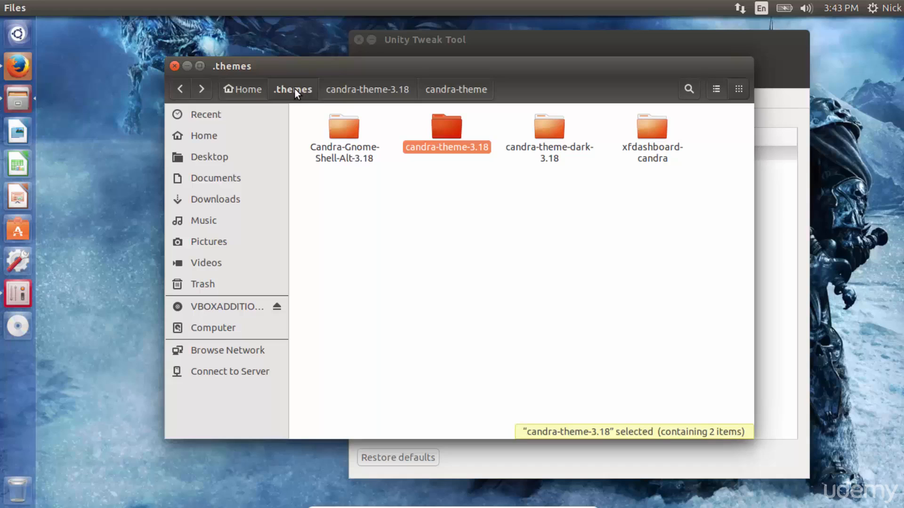
{"action": "double_click", "coordinate": [560, 161]}
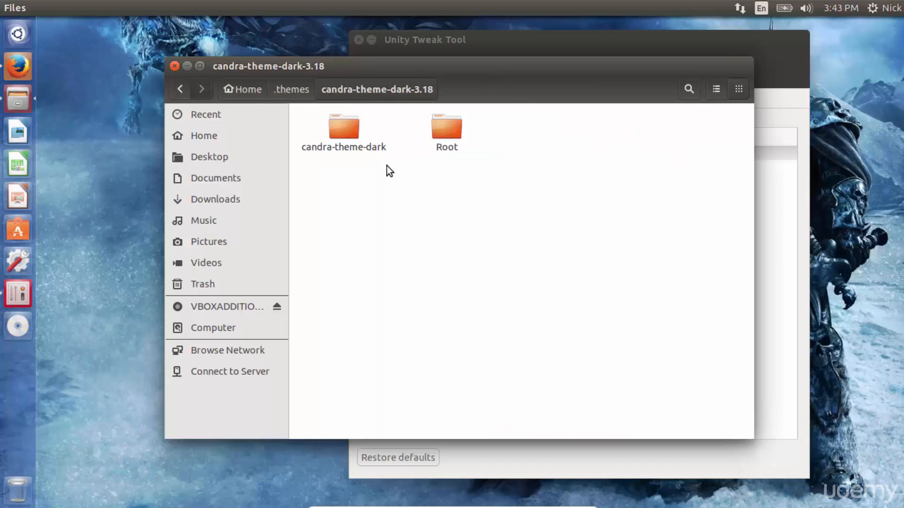
{"action": "left_click_drag", "start_coordinate": [352, 138], "coordinate": [295, 97]}
{"action": "left_click_drag", "start_coordinate": [333, 124], "coordinate": [289, 89]}
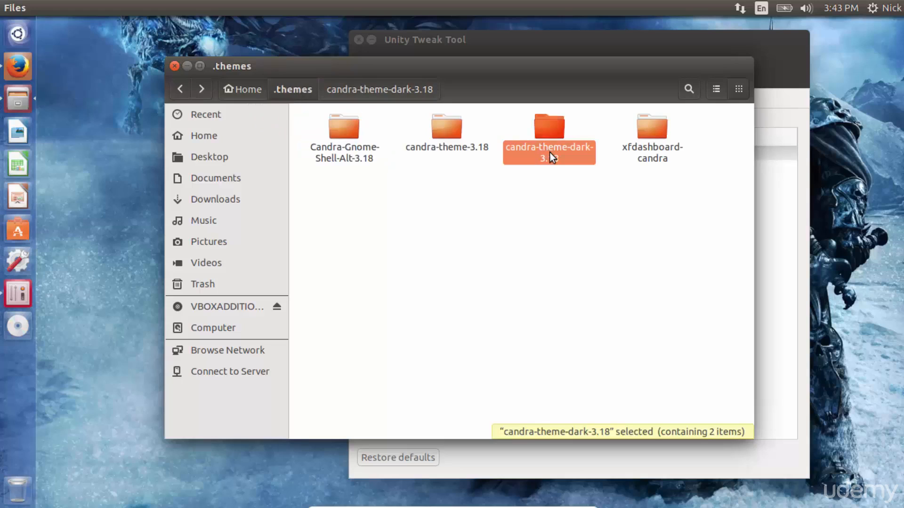
Move candra-theme-dark and candra-theme out of their 3.18 parent folders directly into .themes
{"action": "double_click", "coordinate": [550, 152]}
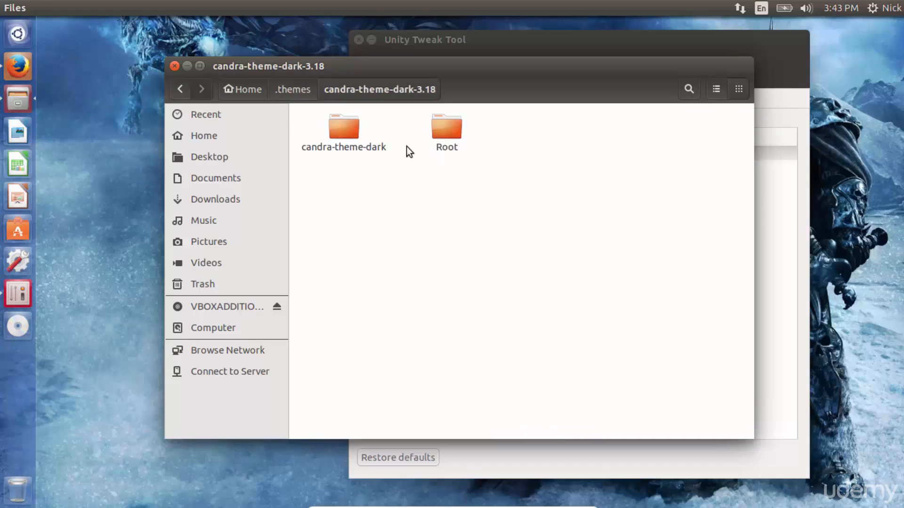
{"action": "left_click_drag", "start_coordinate": [346, 136], "coordinate": [298, 90]}
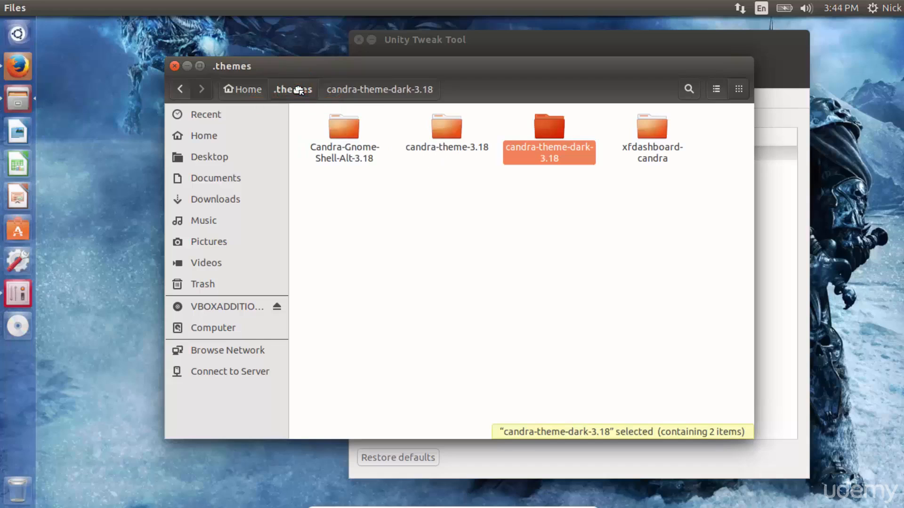
{"action": "double_click", "coordinate": [455, 140]}
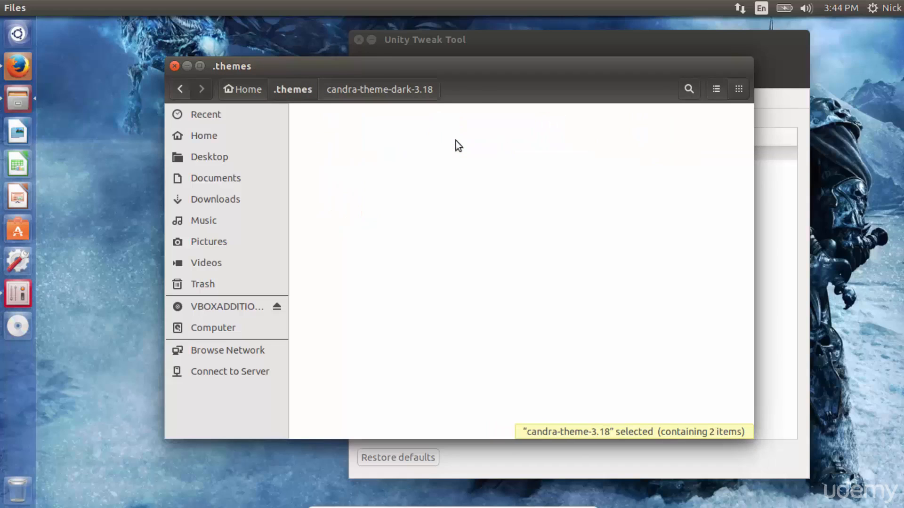
{"action": "left_click_drag", "start_coordinate": [339, 127], "coordinate": [304, 94]}
{"action": "left_click", "coordinate": [458, 251]}
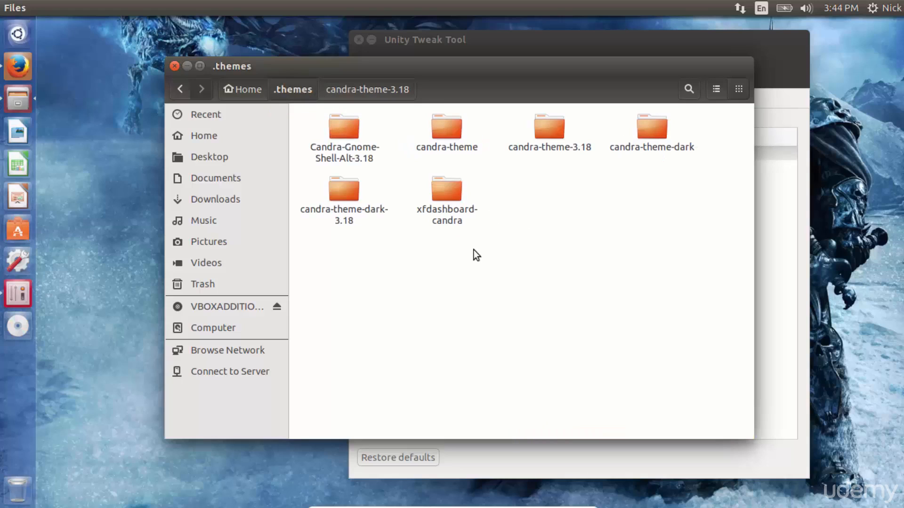
Switch to Unity Tweak Tool, check its list of available GTK themes and close the tool
{"action": "left_click", "coordinate": [608, 40]}
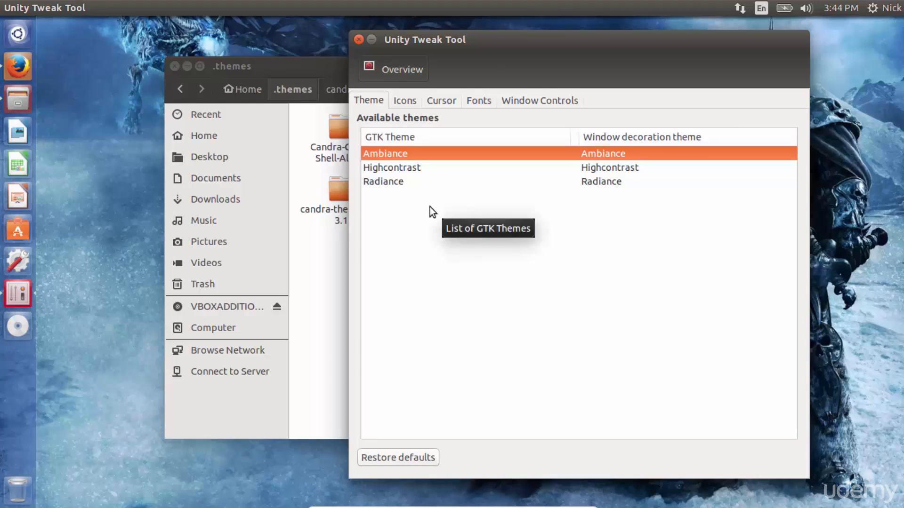
{"action": "left_click", "coordinate": [361, 40]}
{"action": "key", "text": "super"}
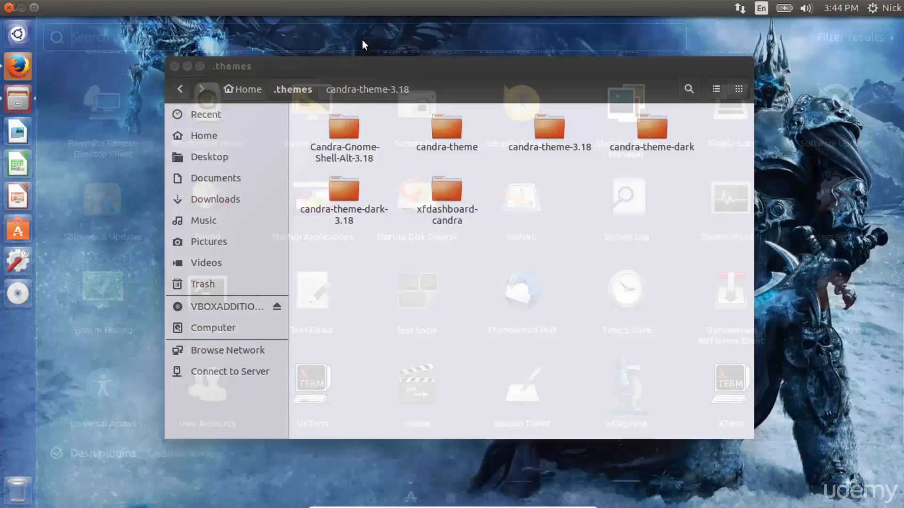
{"action": "type", "text": "tweak"}
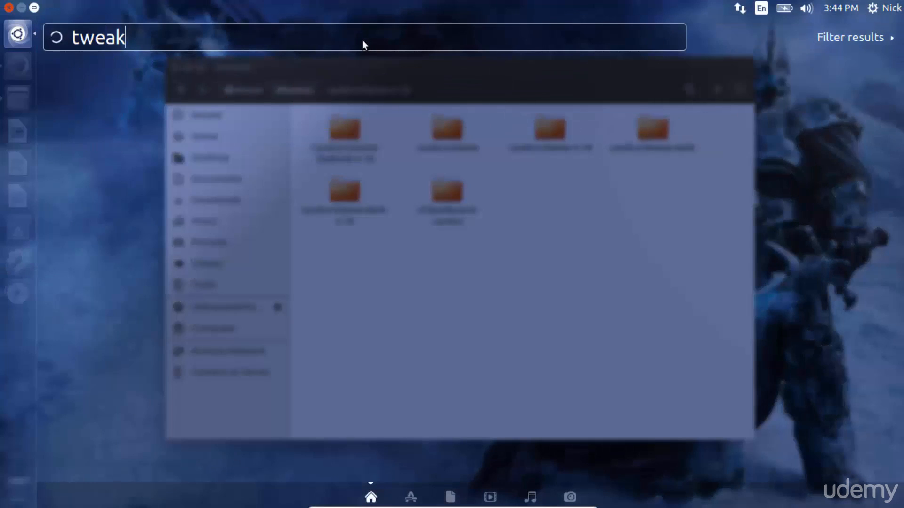
{"action": "key", "text": "Escape"}
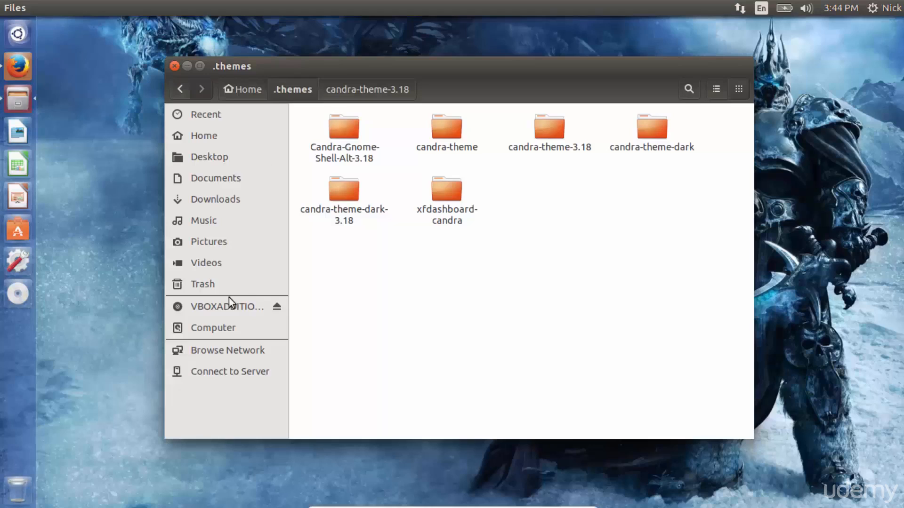
Launch Unity Tweak Tool from the /usr/share/applications folder in Files
{"action": "left_click", "coordinate": [214, 328]}
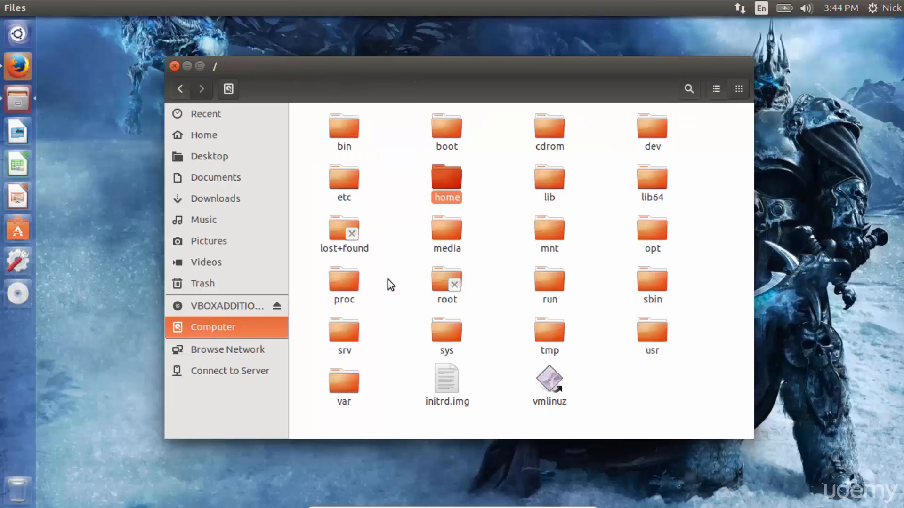
{"action": "double_click", "coordinate": [652, 337]}
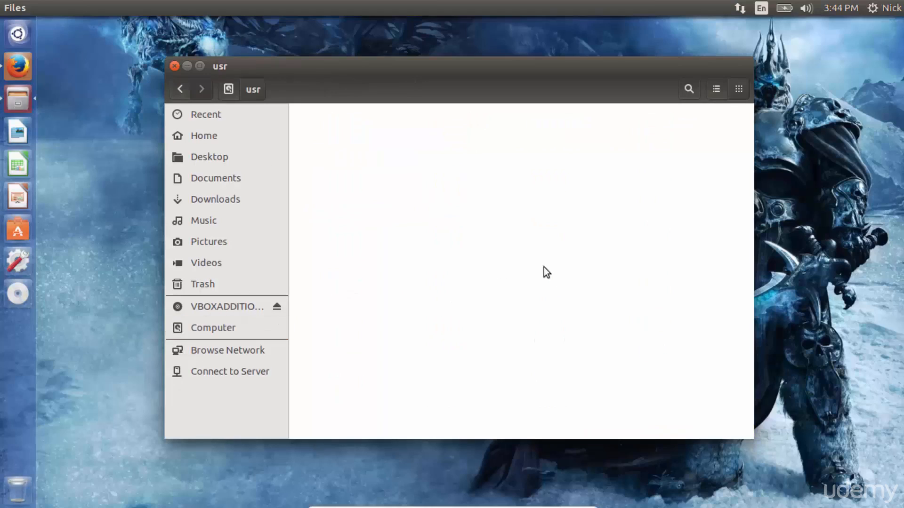
{"action": "double_click", "coordinate": [642, 196]}
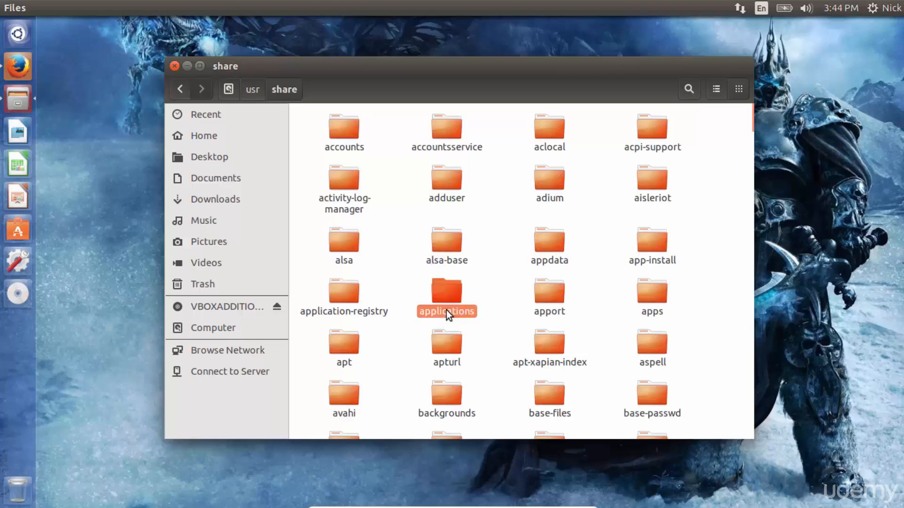
{"action": "double_click", "coordinate": [446, 302]}
{"action": "scroll", "coordinate": [446, 315], "scroll_direction": "down", "scroll_amount": 15}
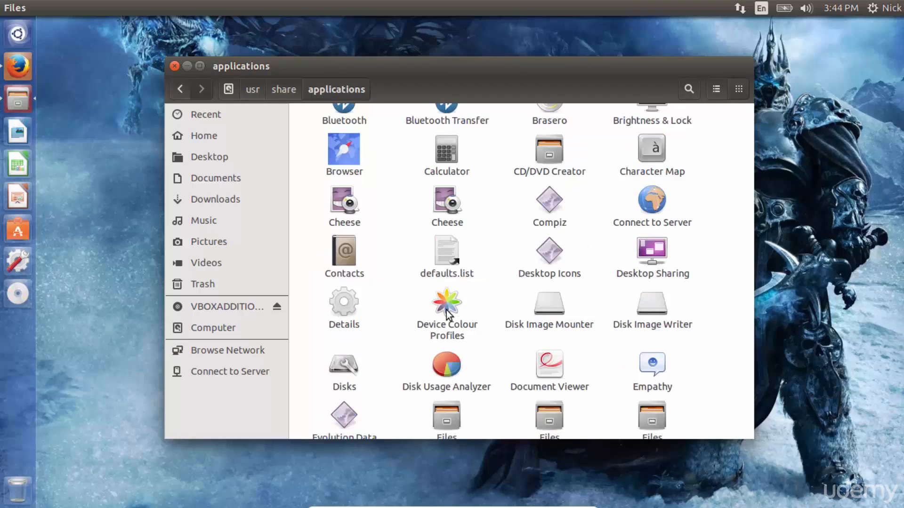
{"action": "left_click", "coordinate": [448, 248]}
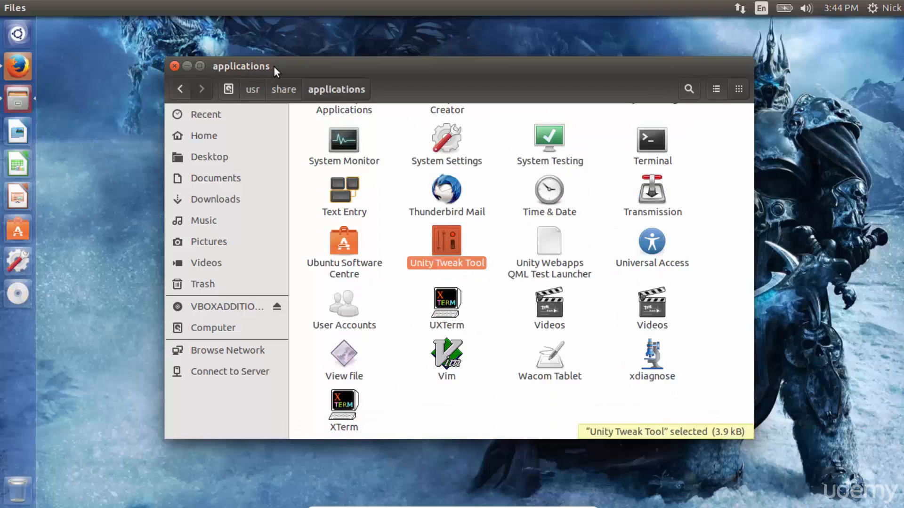
{"action": "key", "text": "Return"}
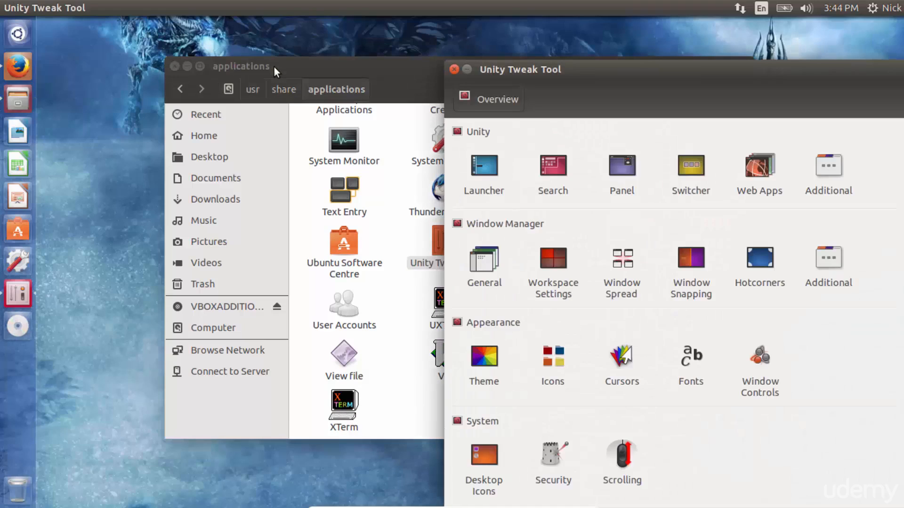
In the Appearance theme settings, try Candra-theme and apply Candra-theme-dark as the GTK and window decoration theme
{"action": "left_click", "coordinate": [489, 366]}
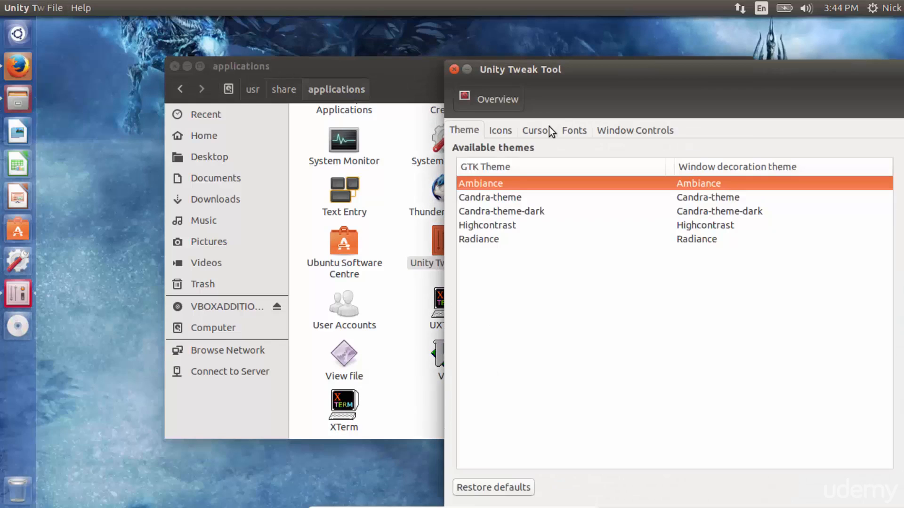
{"action": "left_click", "coordinate": [498, 200]}
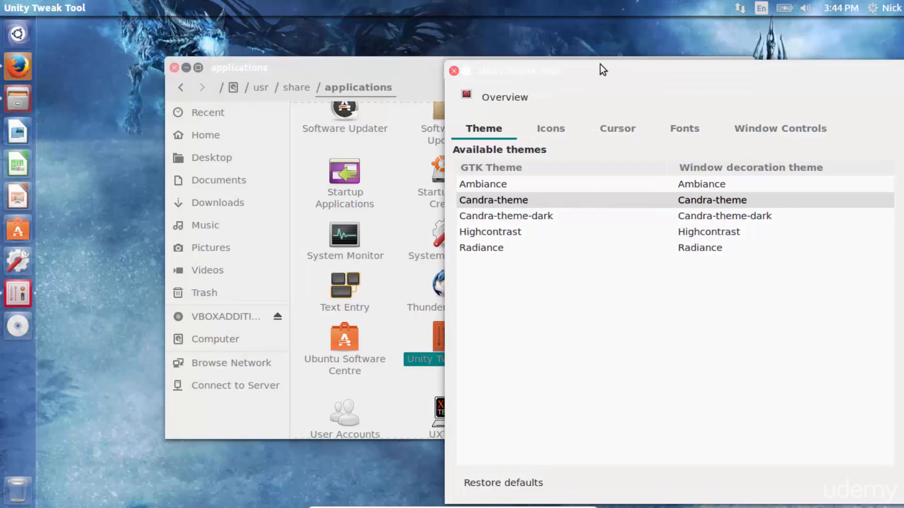
{"action": "left_click_drag", "start_coordinate": [611, 71], "coordinate": [551, 48]}
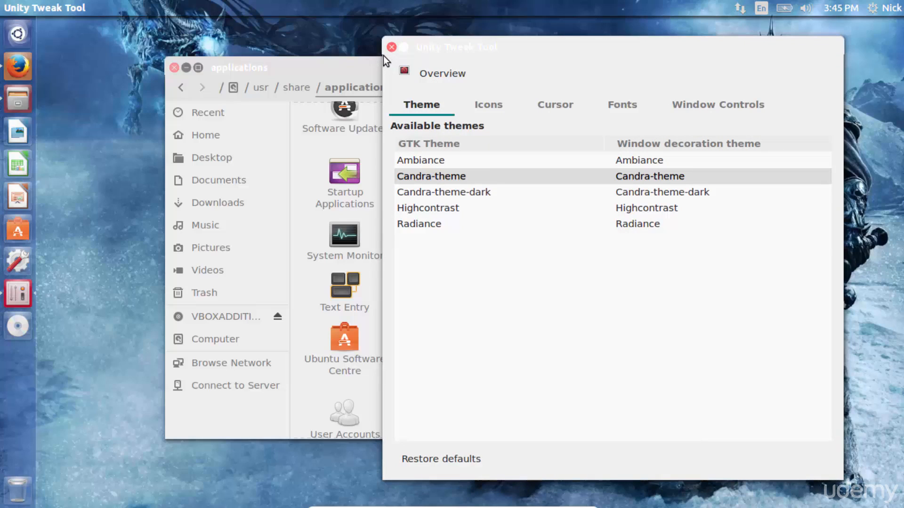
{"action": "left_click", "coordinate": [450, 191]}
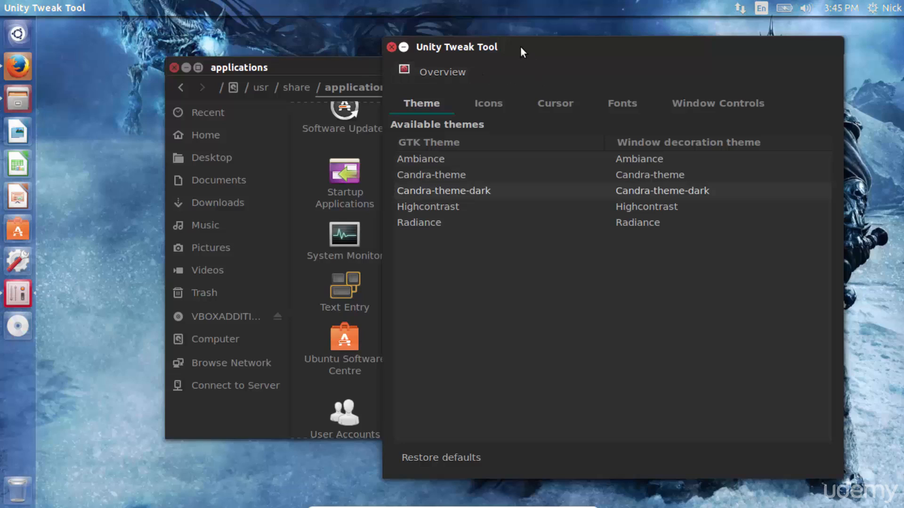
Apply the Masalla-icon-theme-master icon theme and review the cursor and window control settings
{"action": "left_click", "coordinate": [494, 111]}
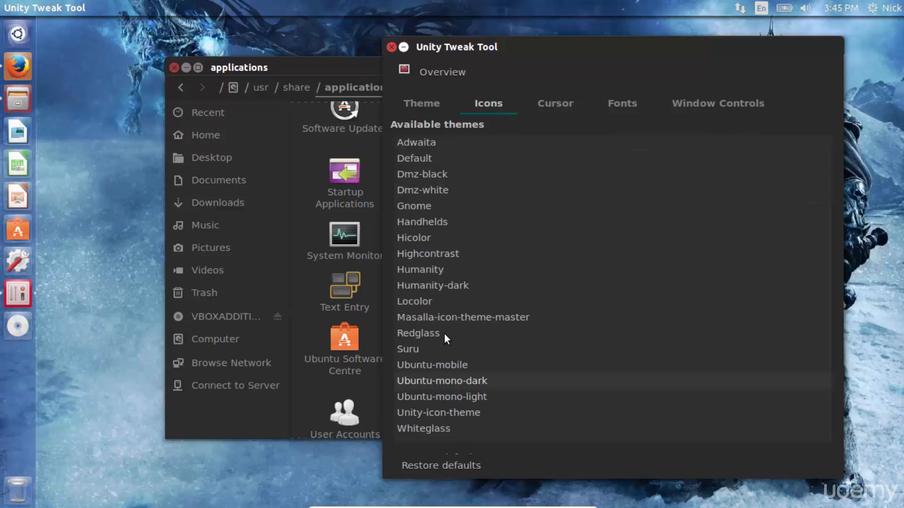
{"action": "left_click", "coordinate": [445, 318]}
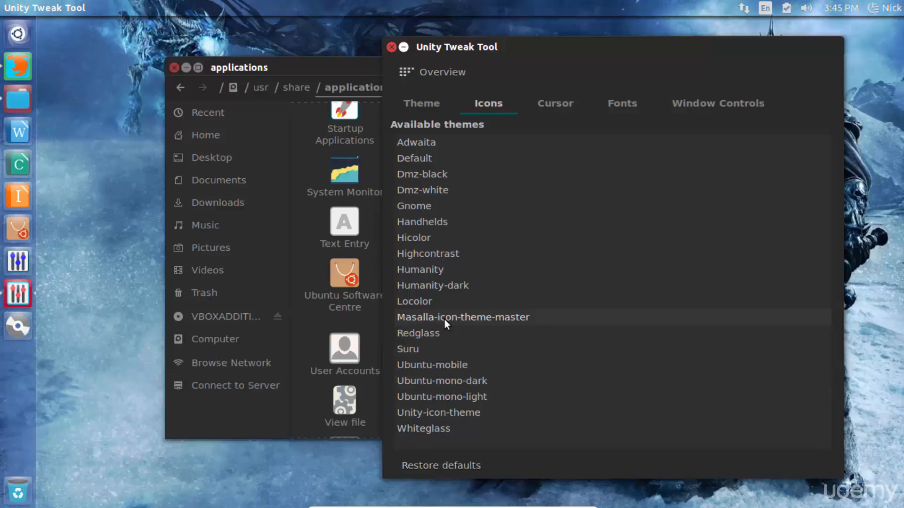
{"action": "left_click", "coordinate": [564, 111]}
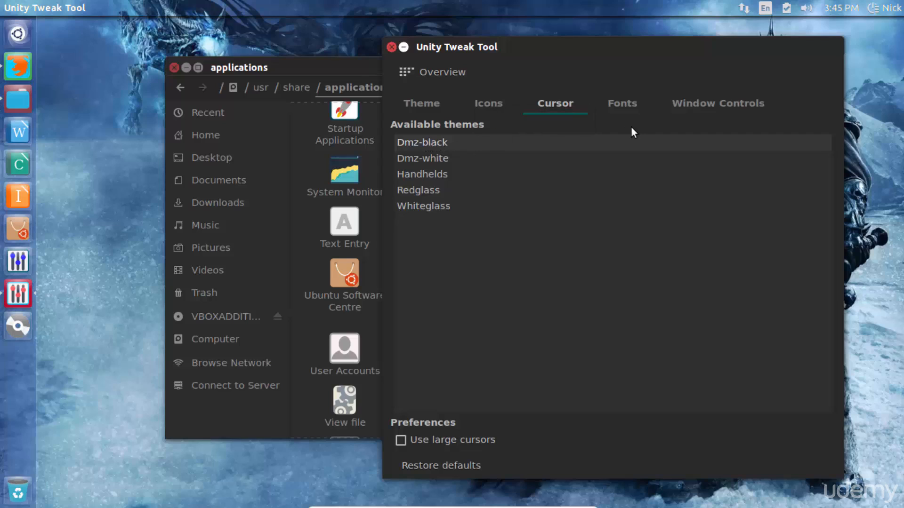
{"action": "left_click", "coordinate": [707, 105]}
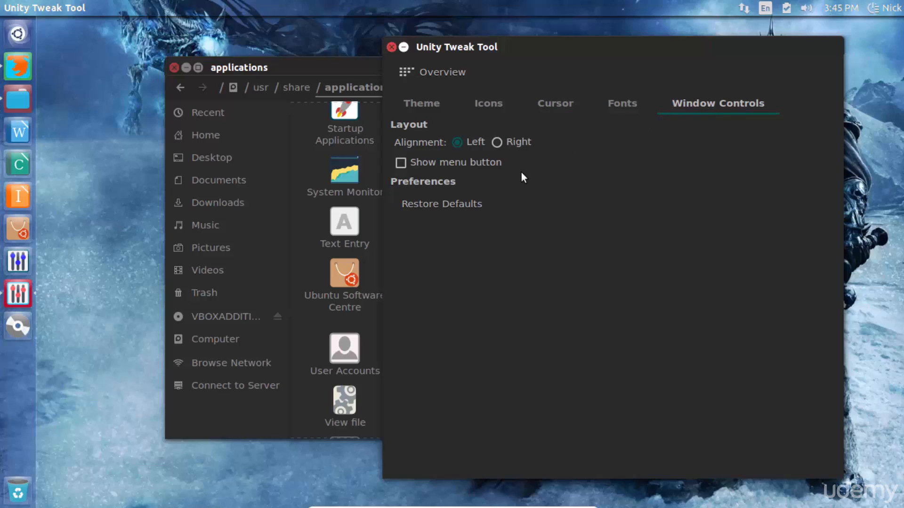
Try the right alignment for the window controls and return it to left
{"action": "left_click", "coordinate": [497, 142]}
{"action": "left_click", "coordinate": [456, 140]}
{"action": "left_click", "coordinate": [500, 140]}
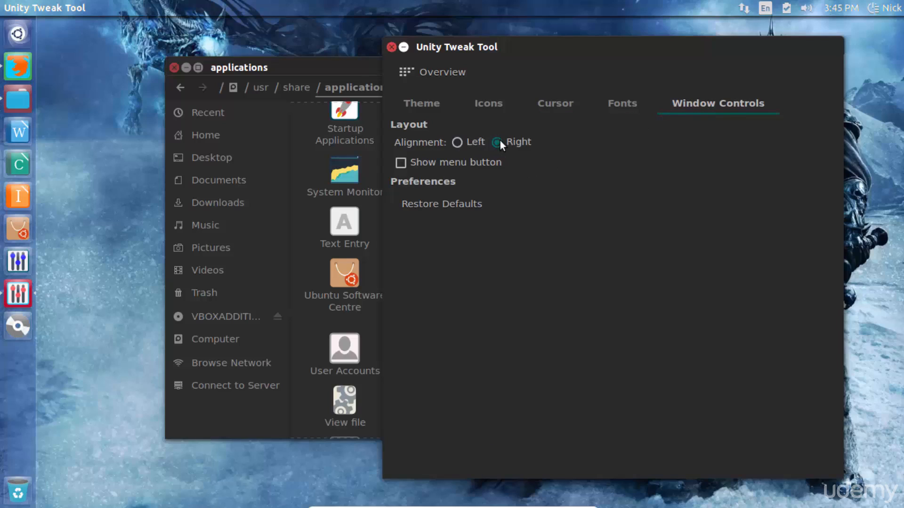
{"action": "left_click", "coordinate": [471, 142]}
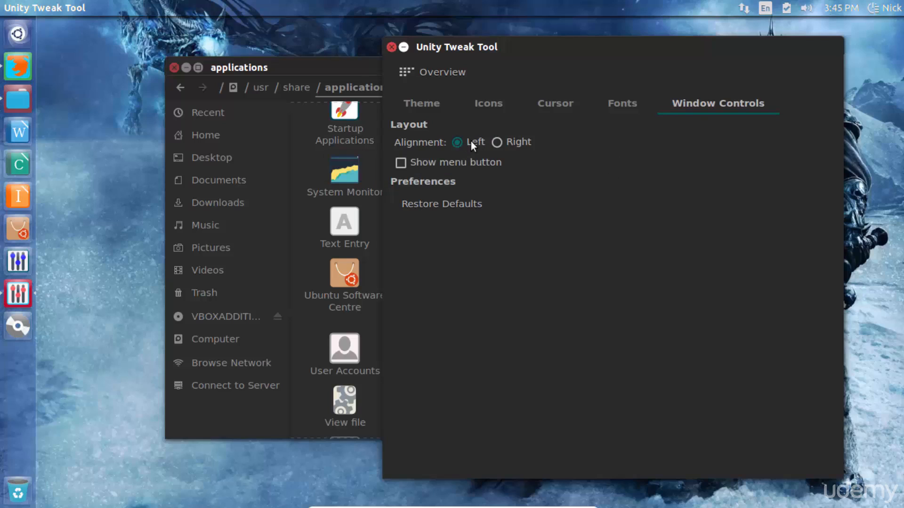
In the Unity panel settings, try the lowest transparency level and set it close to the upper end of its range
{"action": "left_click", "coordinate": [425, 72]}
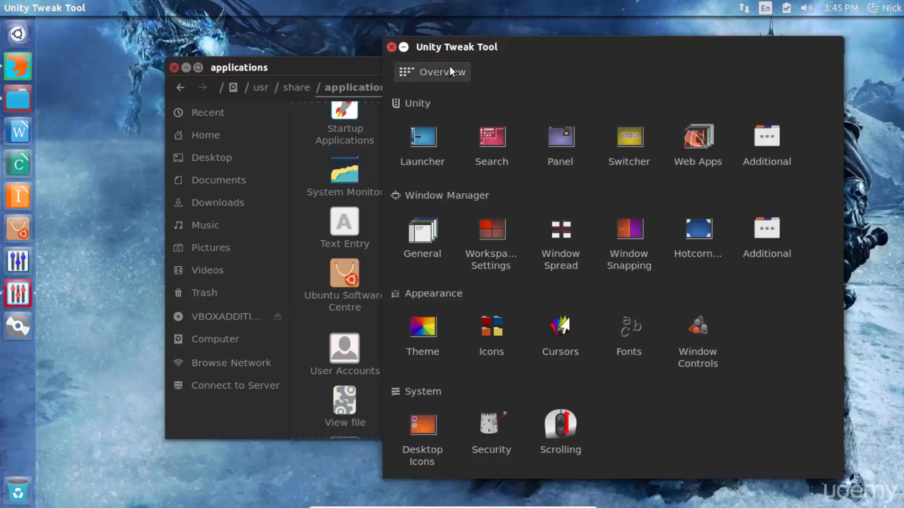
{"action": "left_click_drag", "start_coordinate": [500, 42], "coordinate": [413, 45]}
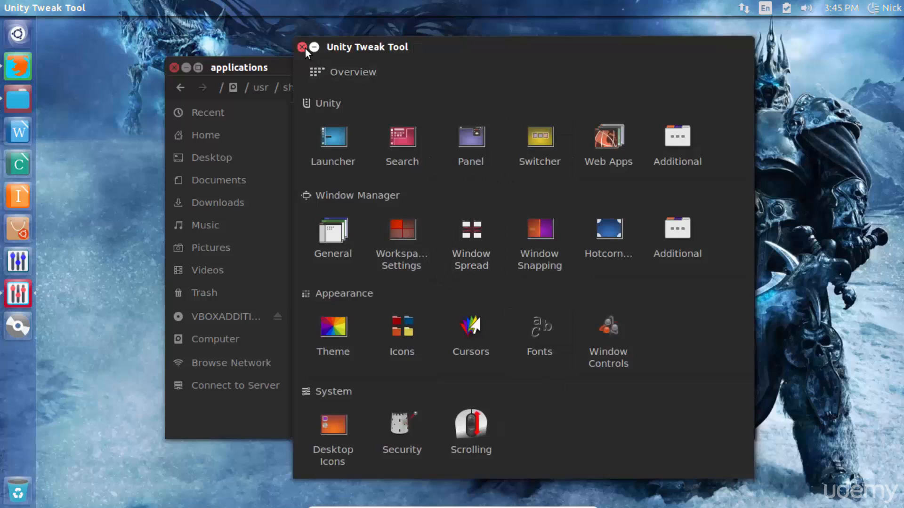
{"action": "left_click", "coordinate": [479, 137]}
{"action": "left_click_drag", "start_coordinate": [413, 173], "coordinate": [371, 171]}
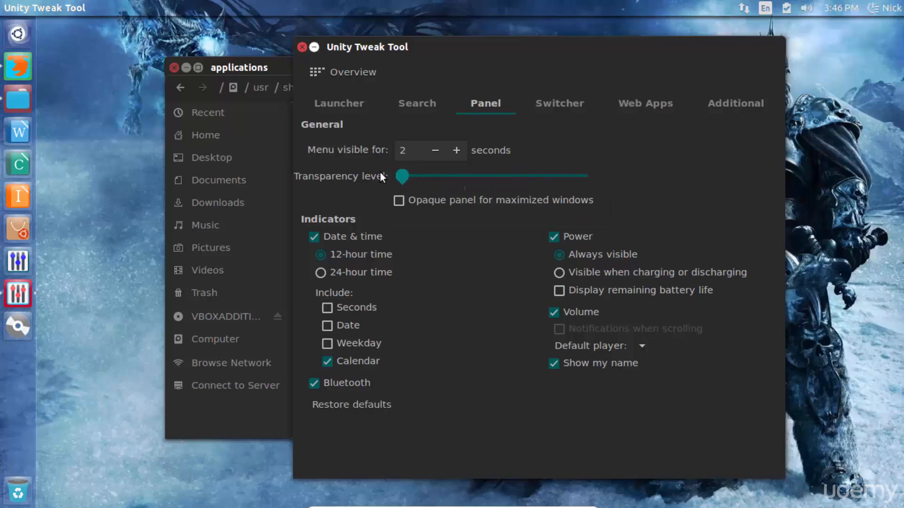
{"action": "left_click_drag", "start_coordinate": [391, 171], "coordinate": [499, 177]}
{"action": "left_click", "coordinate": [571, 190]}
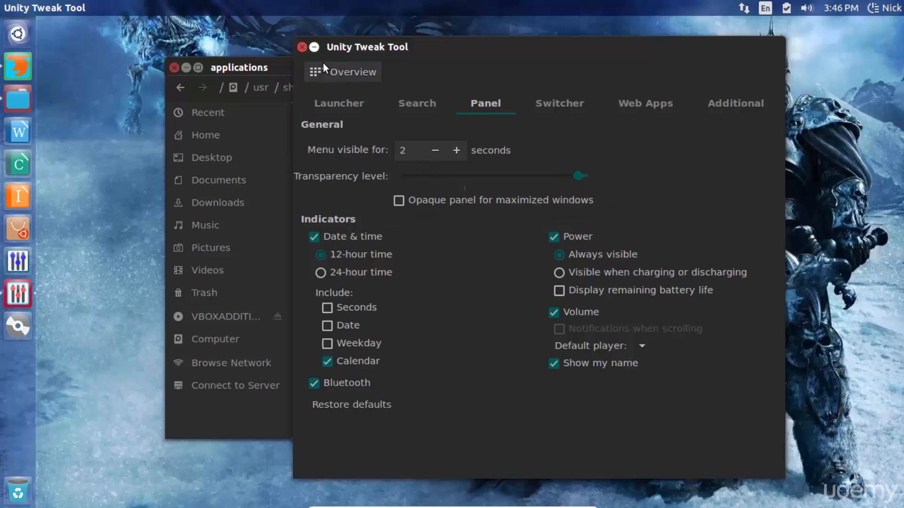
Close Unity Tweak Tool and the applications folder window to return to the empty desktop
{"action": "left_click", "coordinate": [303, 47]}
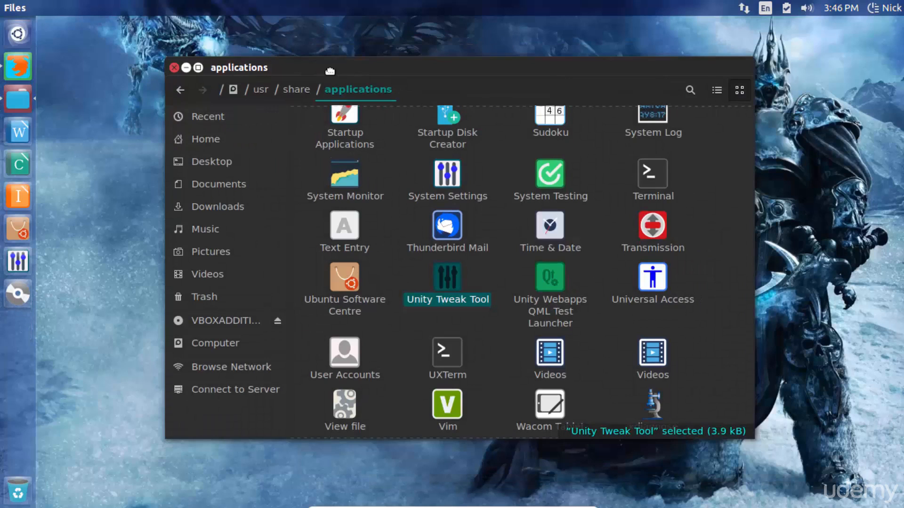
{"action": "left_click_drag", "start_coordinate": [168, 65], "coordinate": [144, 72]}
{"action": "left_click", "coordinate": [151, 75]}
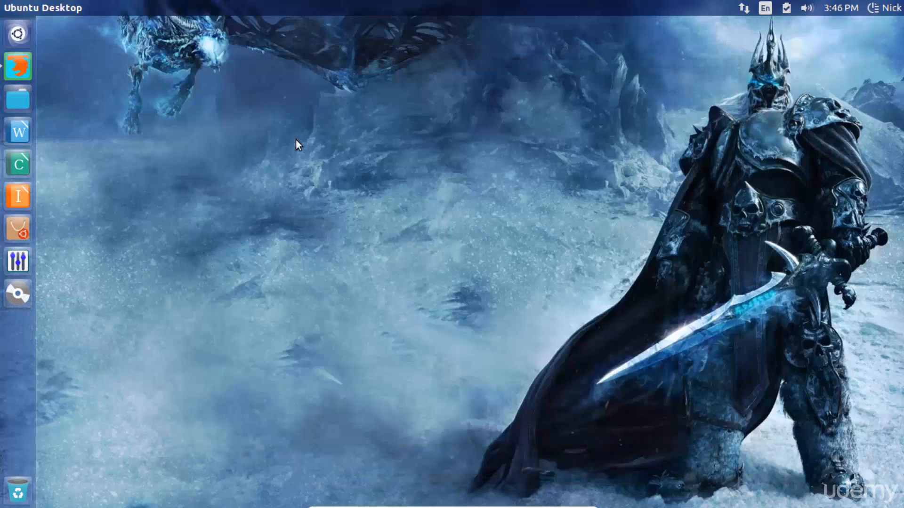
Check how the applied theme looks in the desktop context menu and the session menu
{"action": "right_click", "coordinate": [296, 139]}
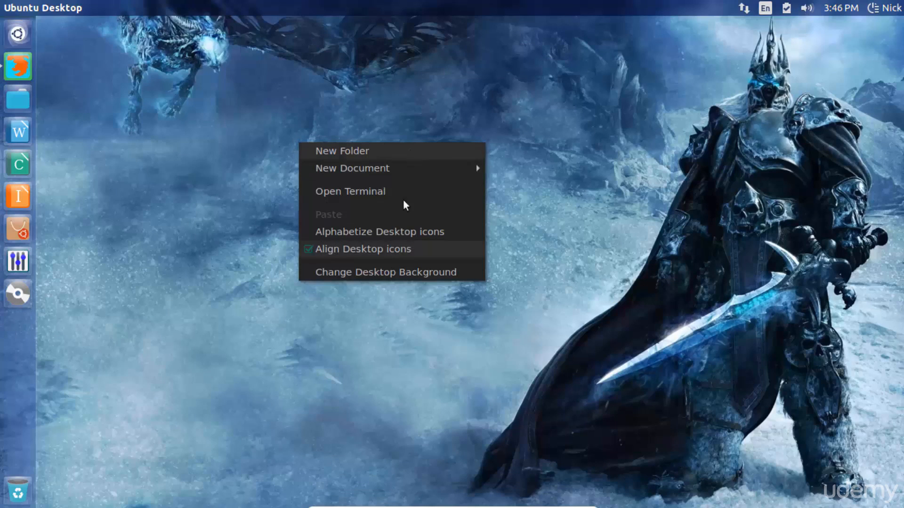
{"action": "left_click", "coordinate": [227, 167]}
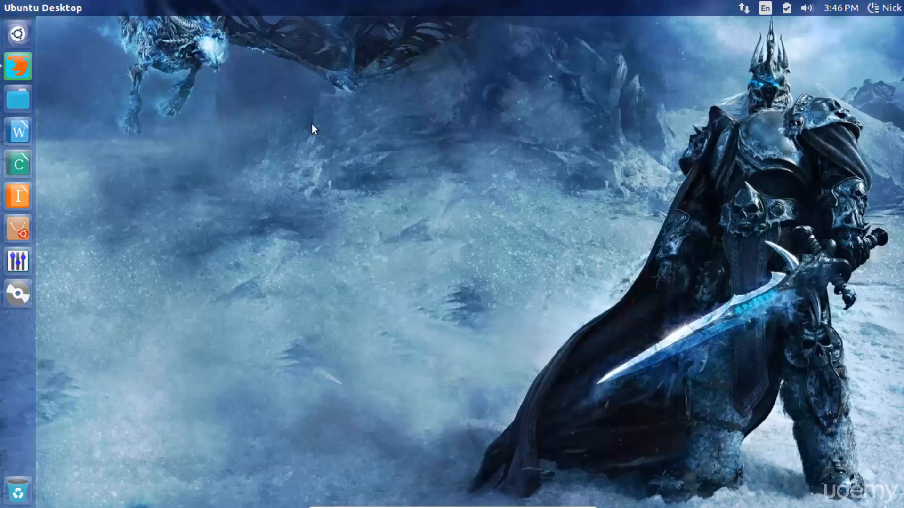
{"action": "left_click", "coordinate": [882, 8]}
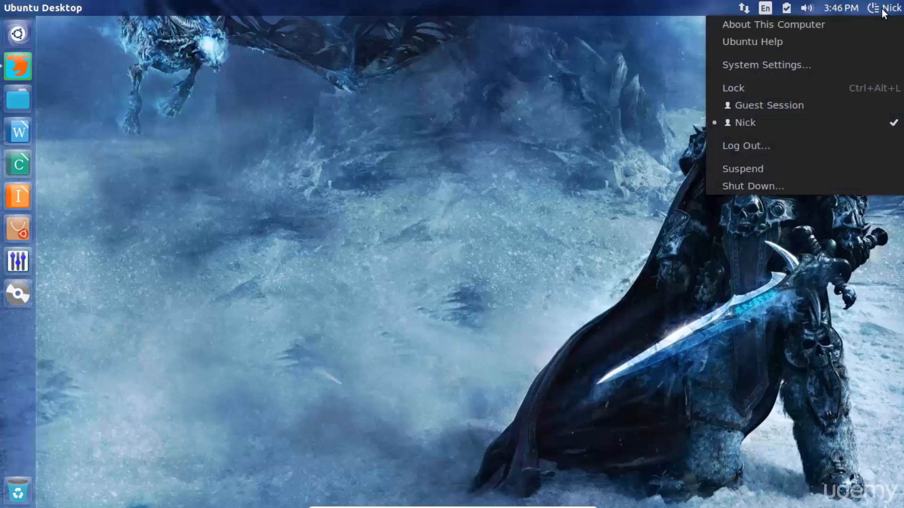
{"action": "left_click", "coordinate": [647, 76]}
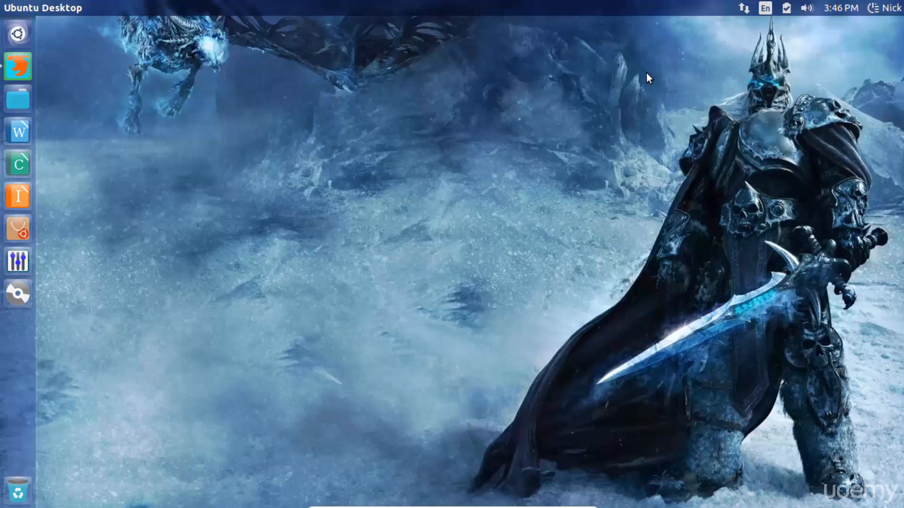